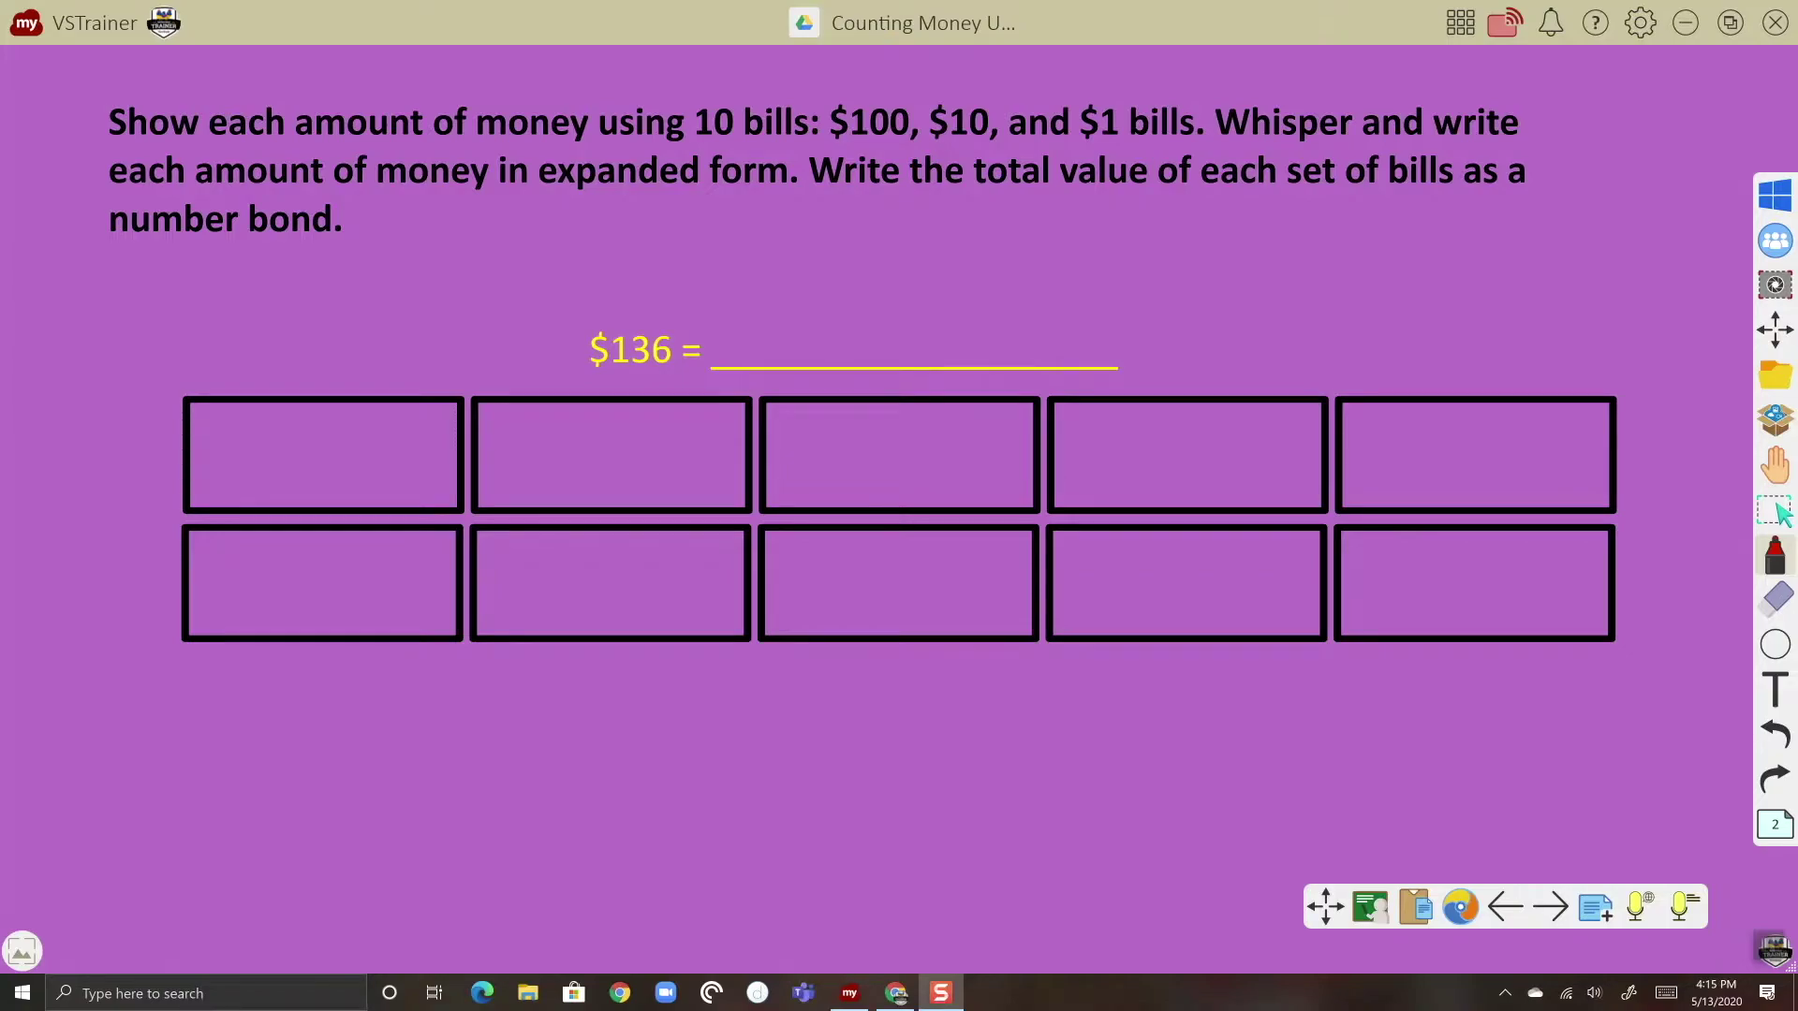
Step: Draw a red pen arrow from beside the upper row of boxes to the Magic Box tool
{"action": "left_click", "coordinate": [1775, 556]}
{"action": "left_click", "coordinate": [1346, 347]}
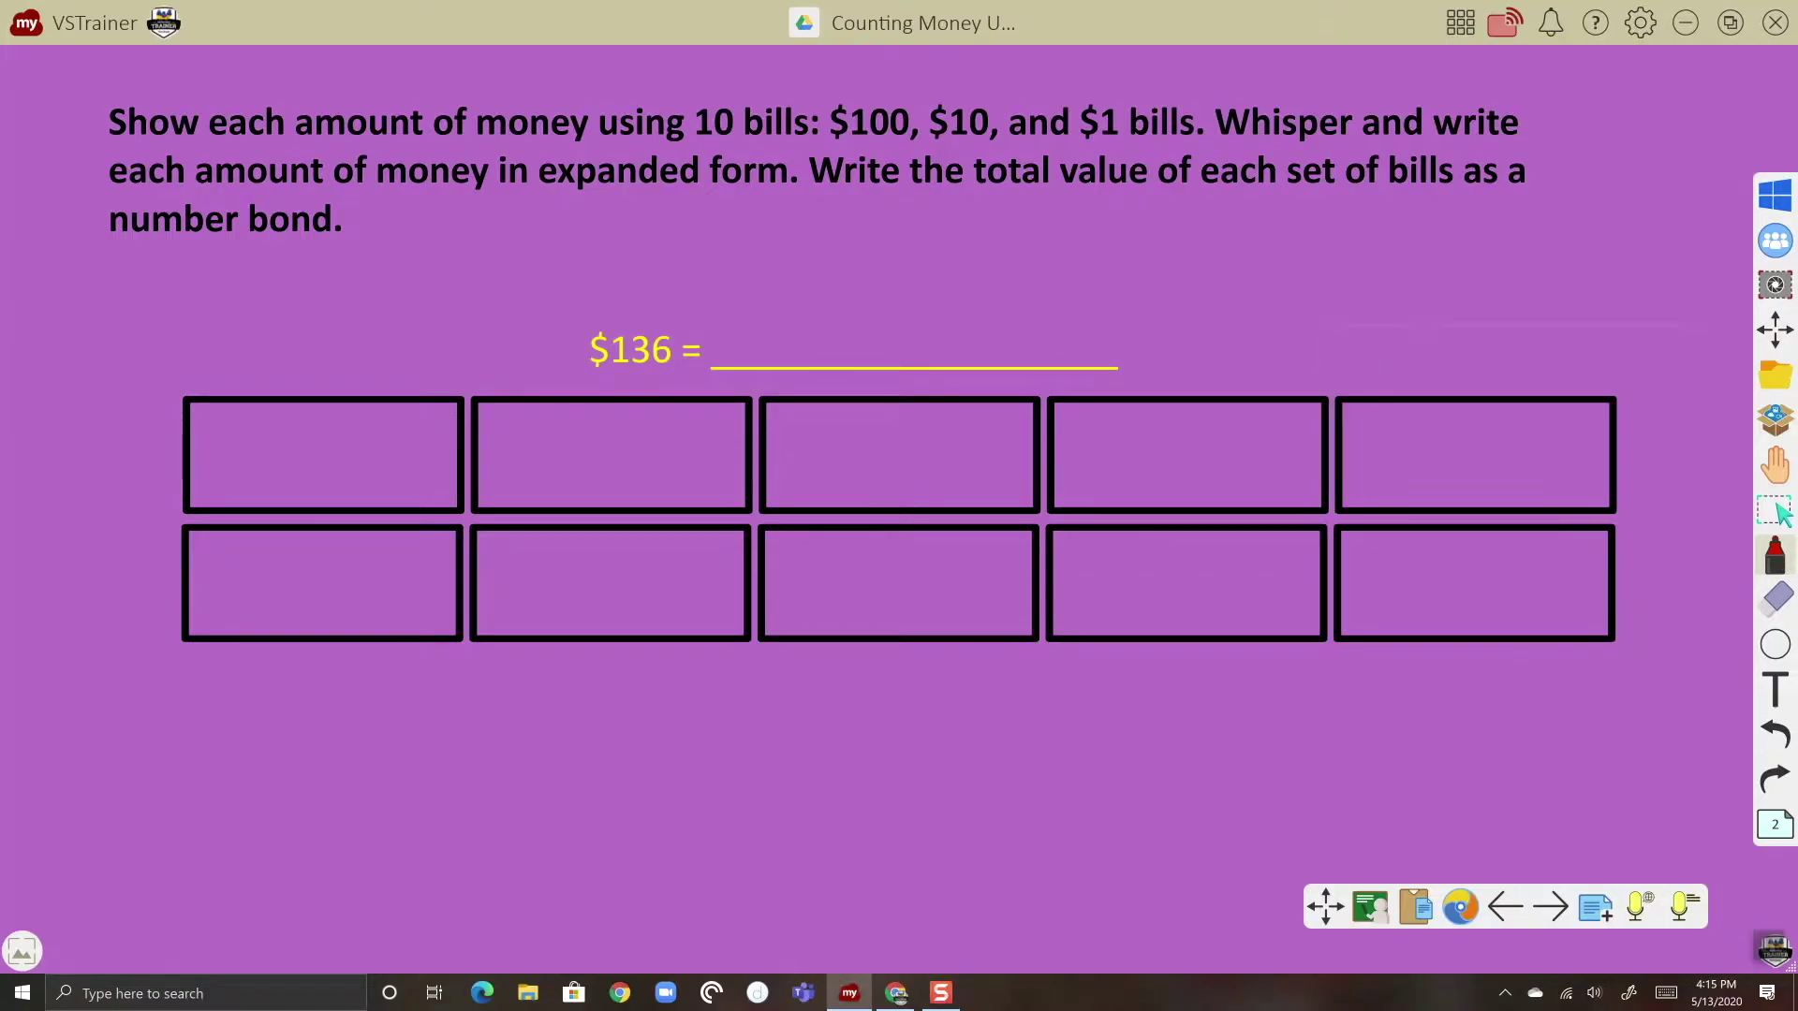
{"action": "mouse_move", "coordinate": [1641, 461]}
{"action": "left_mouse_down"}
{"action": "mouse_move", "coordinate": [1740, 432]}
{"action": "mouse_move", "coordinate": [1729, 447]}
{"action": "left_mouse_up"}
{"action": "left_click", "coordinate": [1774, 735]}
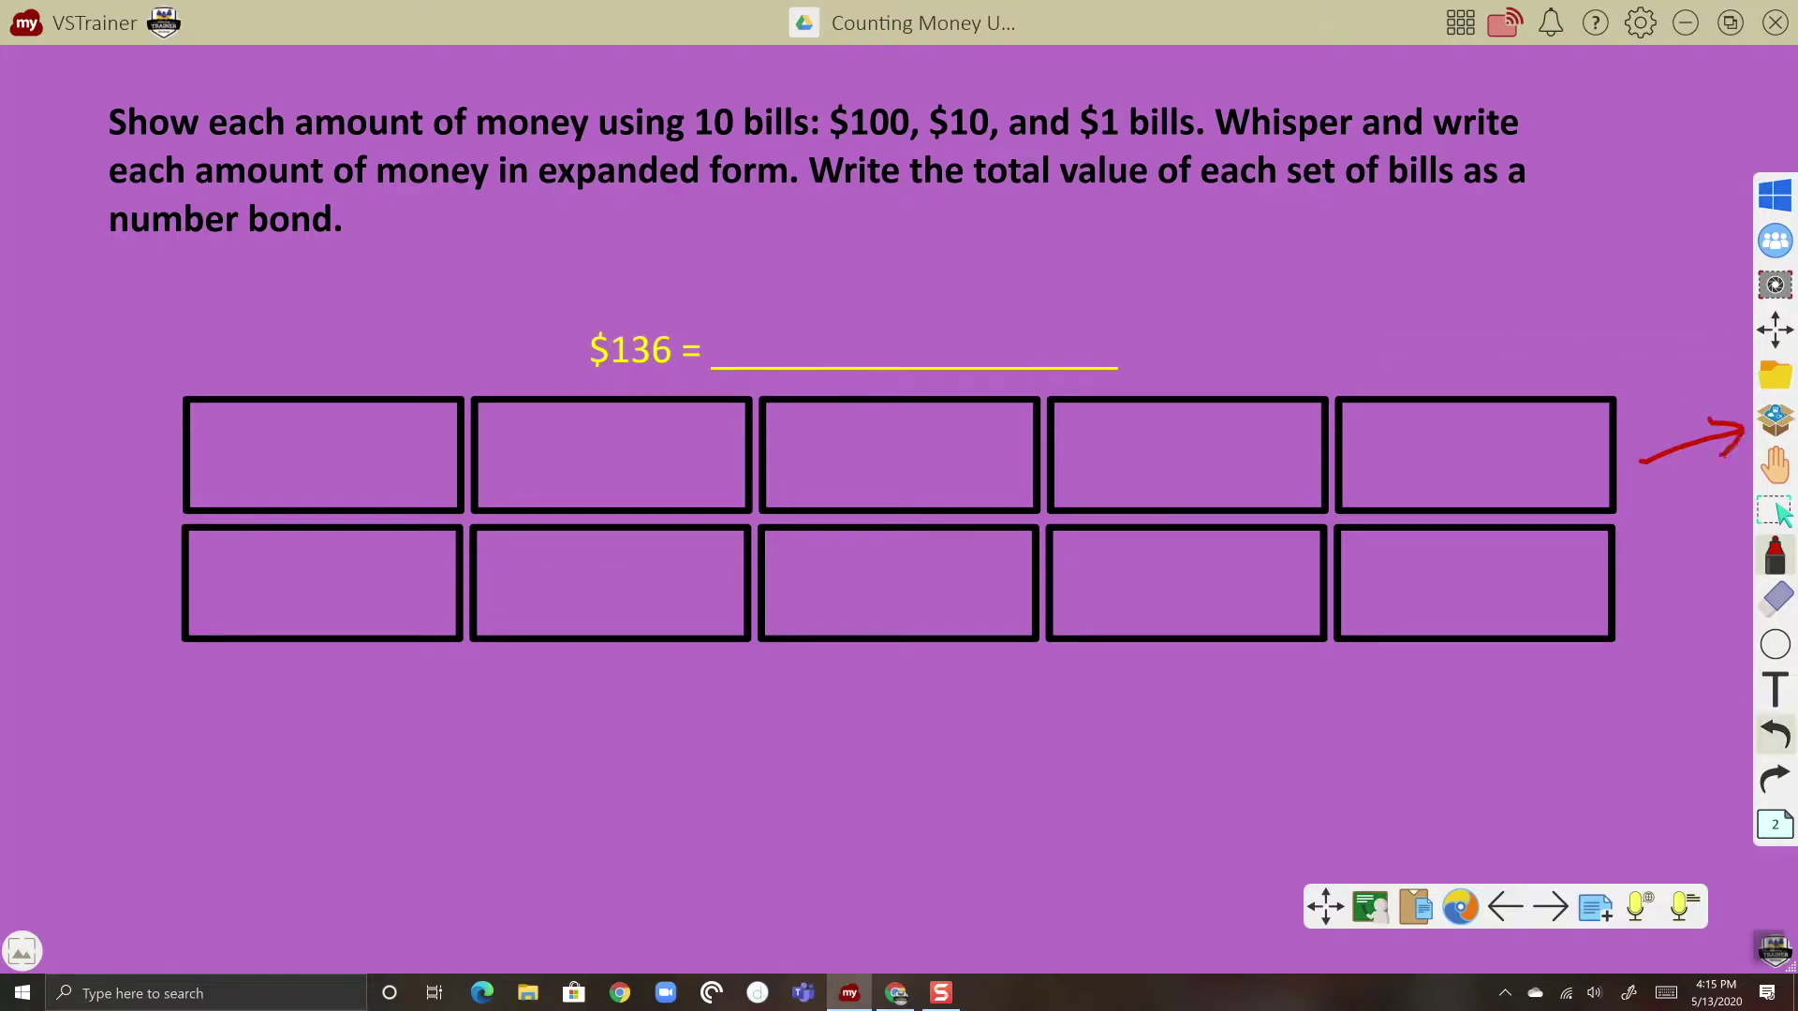
Step: Browse the cloud drive in the Magic Box to the myViewBoard folder inside My Drive
{"action": "left_click", "coordinate": [1775, 419]}
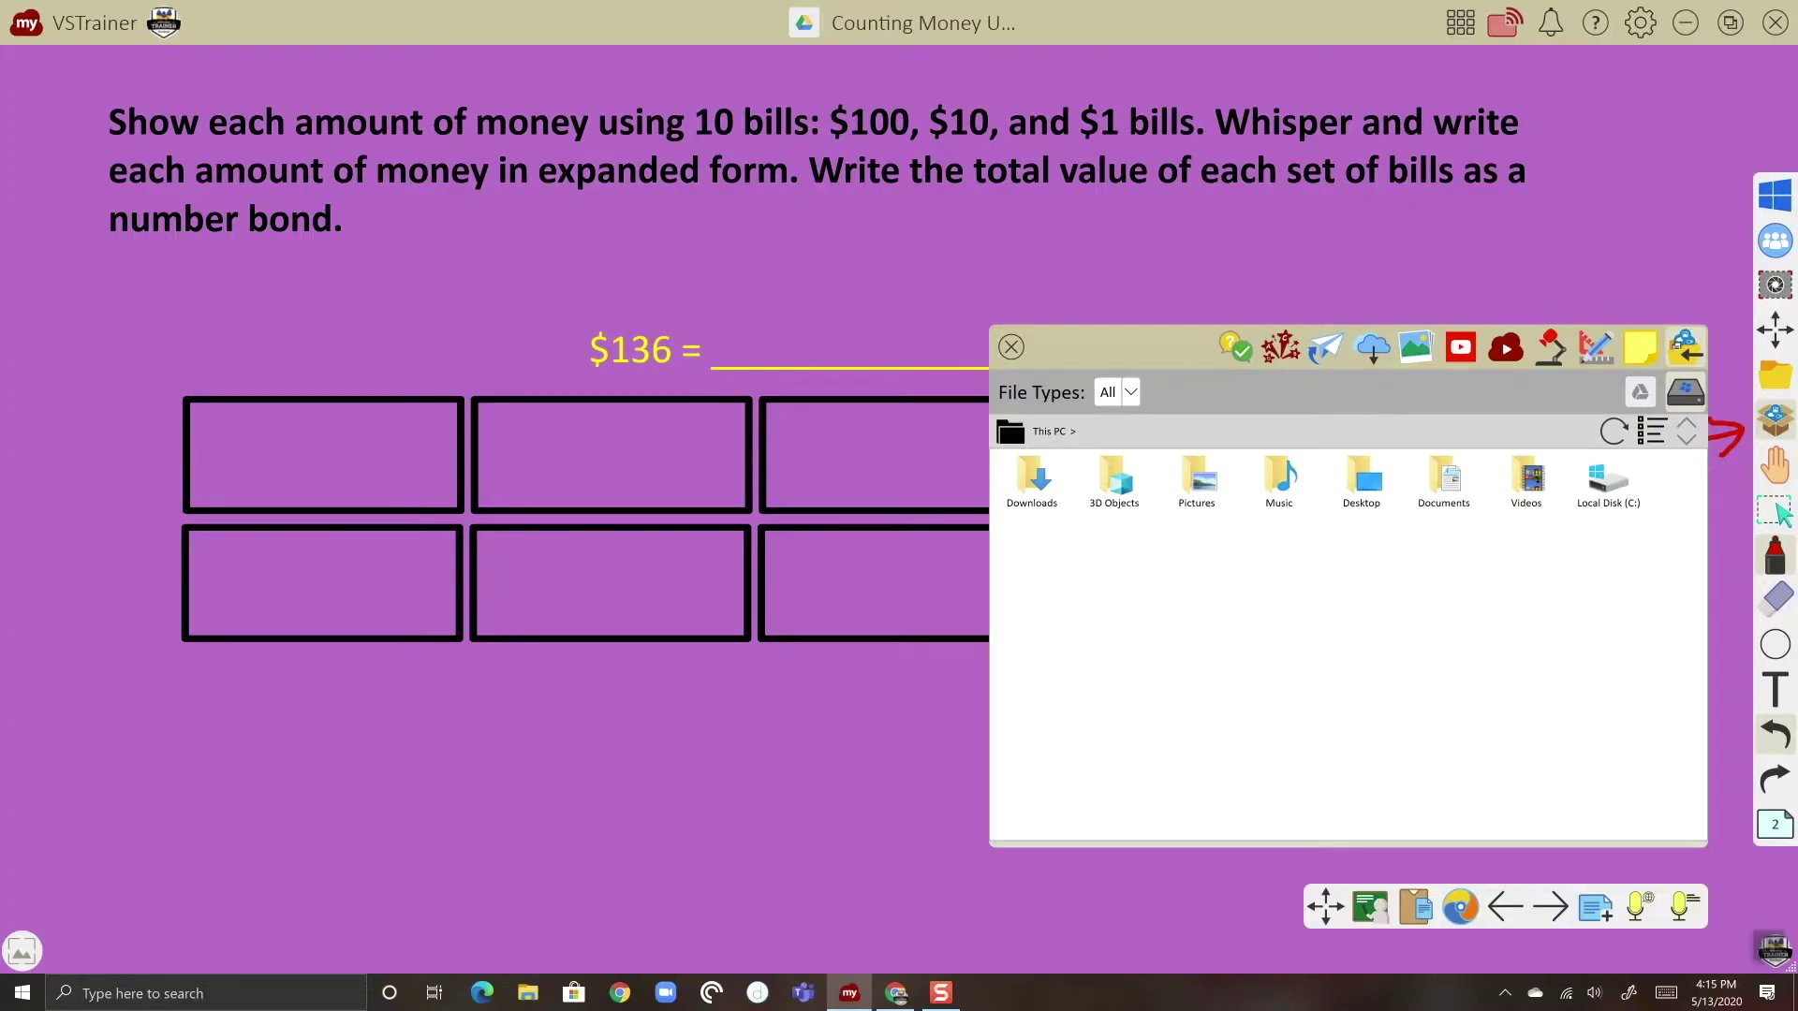
{"action": "left_click", "coordinate": [1640, 392]}
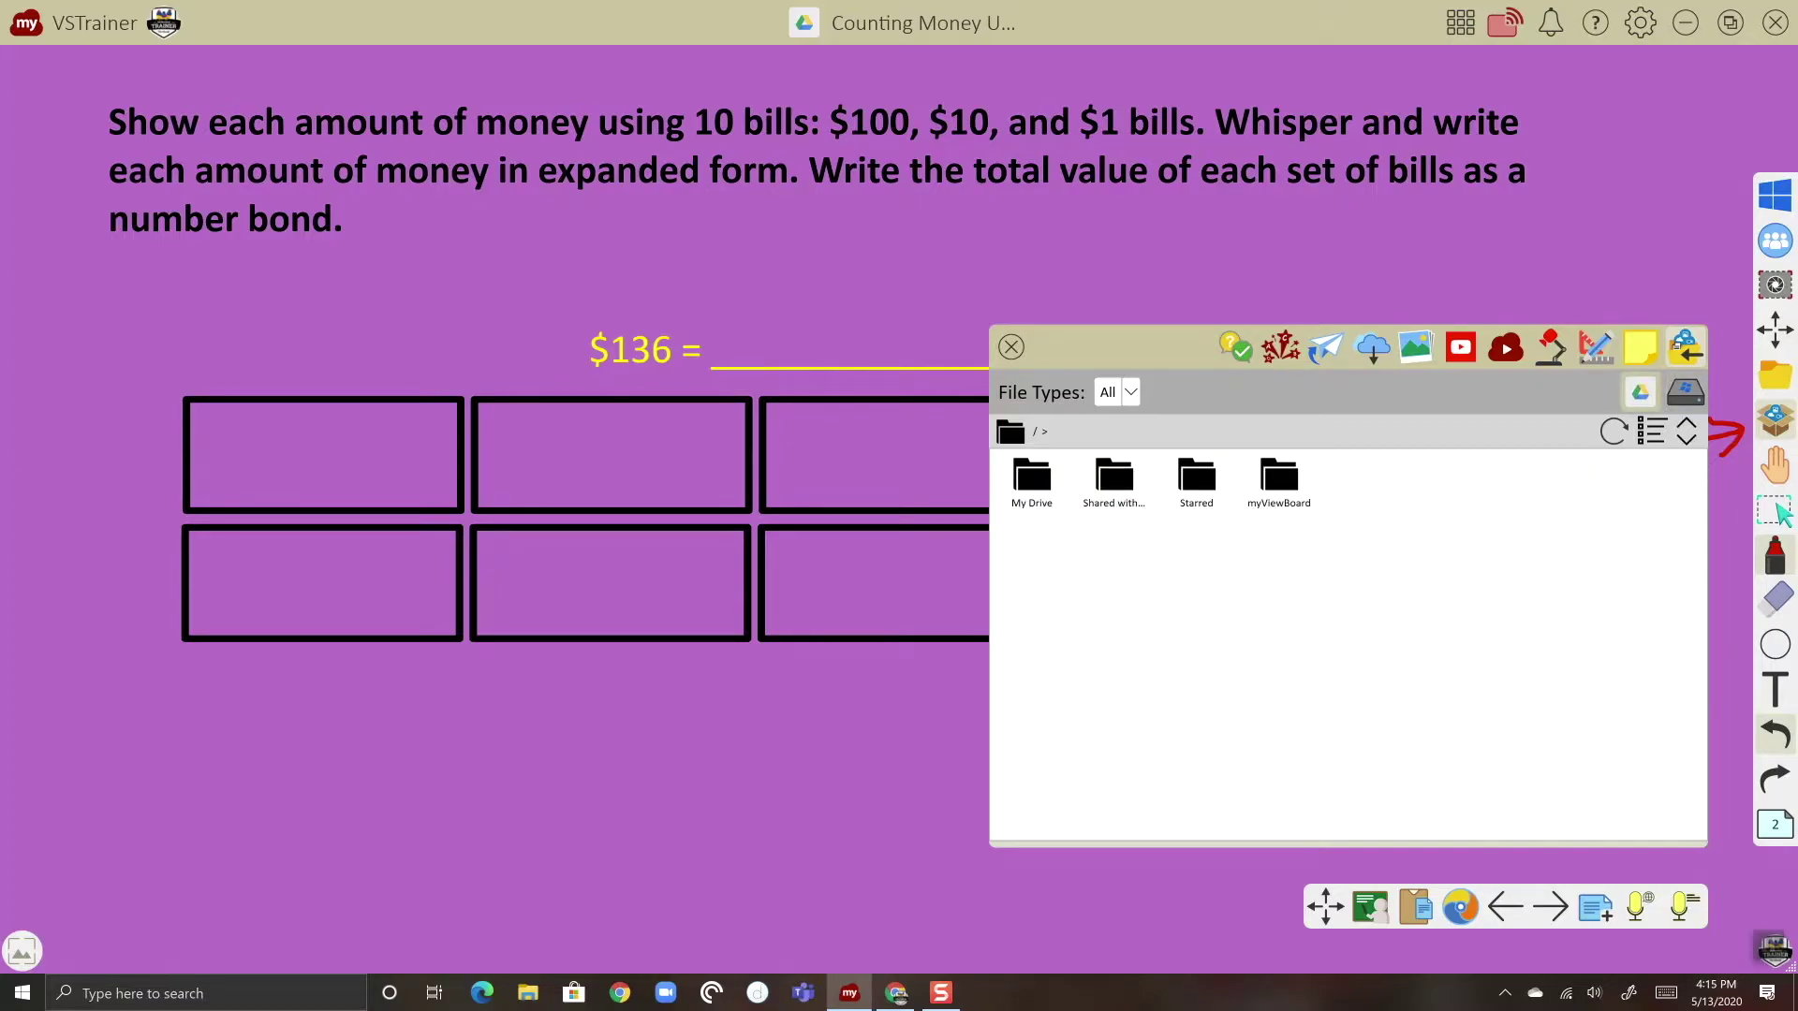
{"action": "double_click", "coordinate": [1031, 481]}
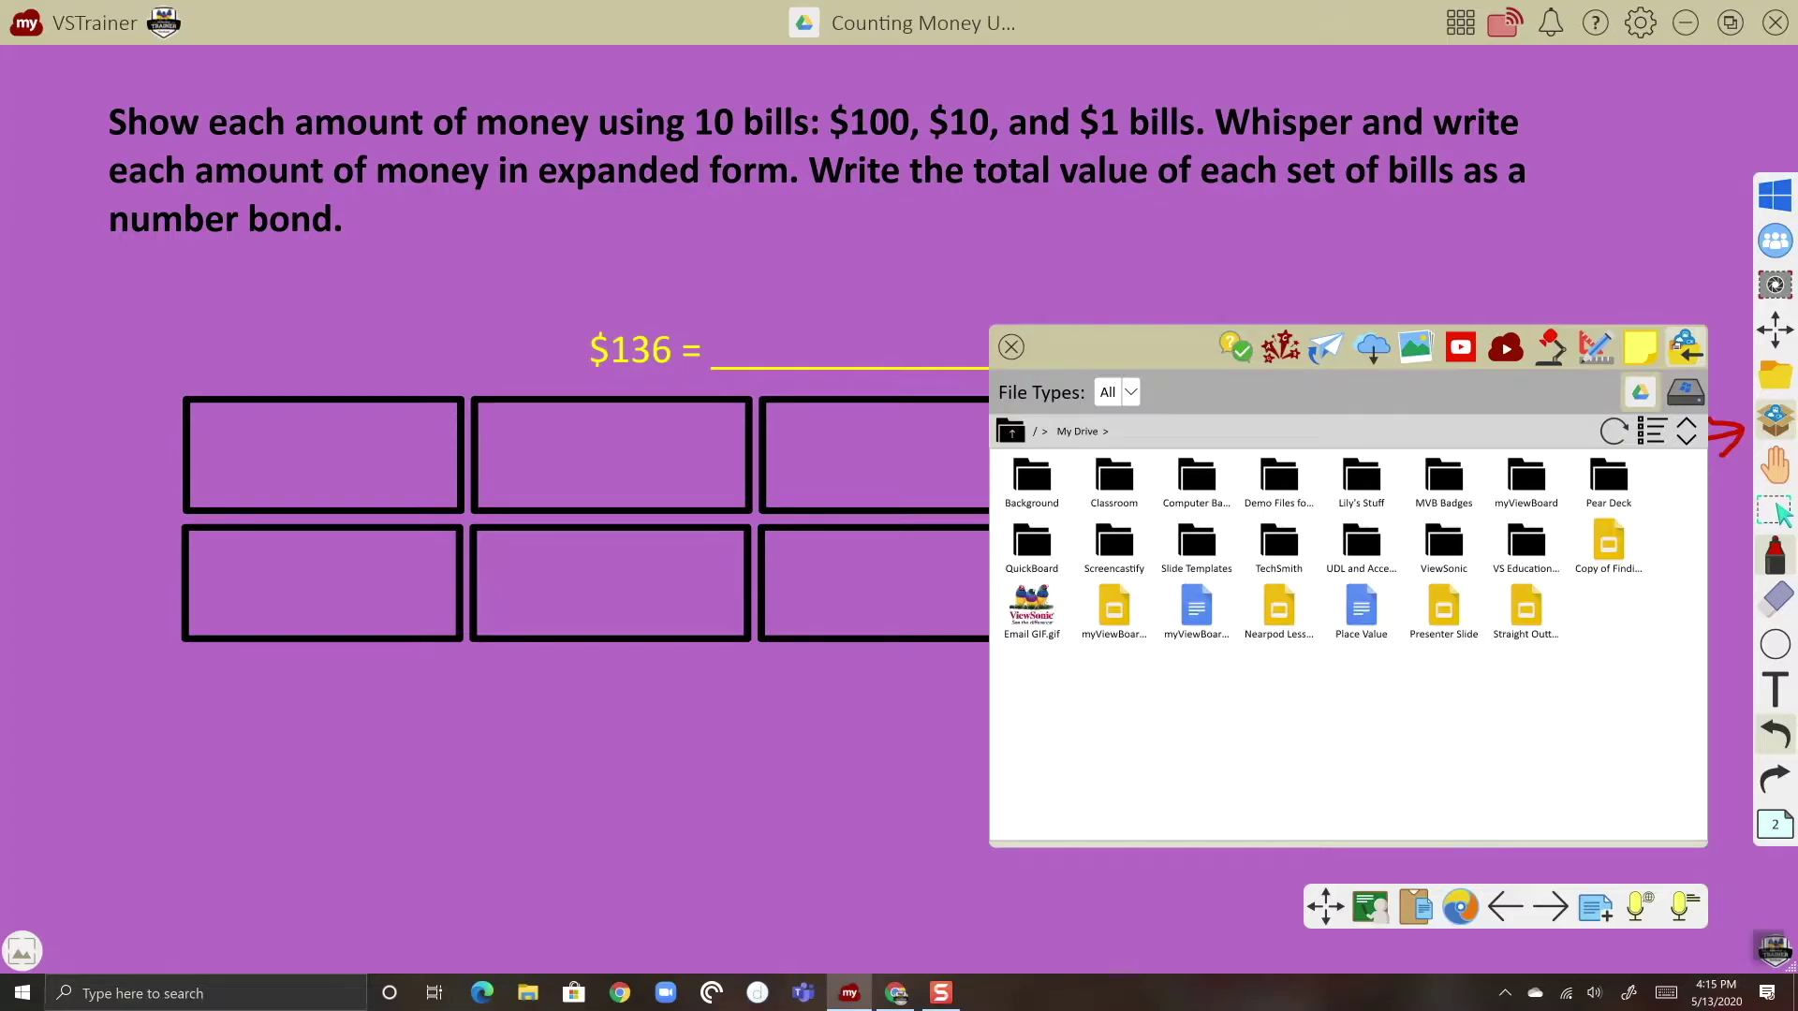
{"action": "double_click", "coordinate": [1525, 482]}
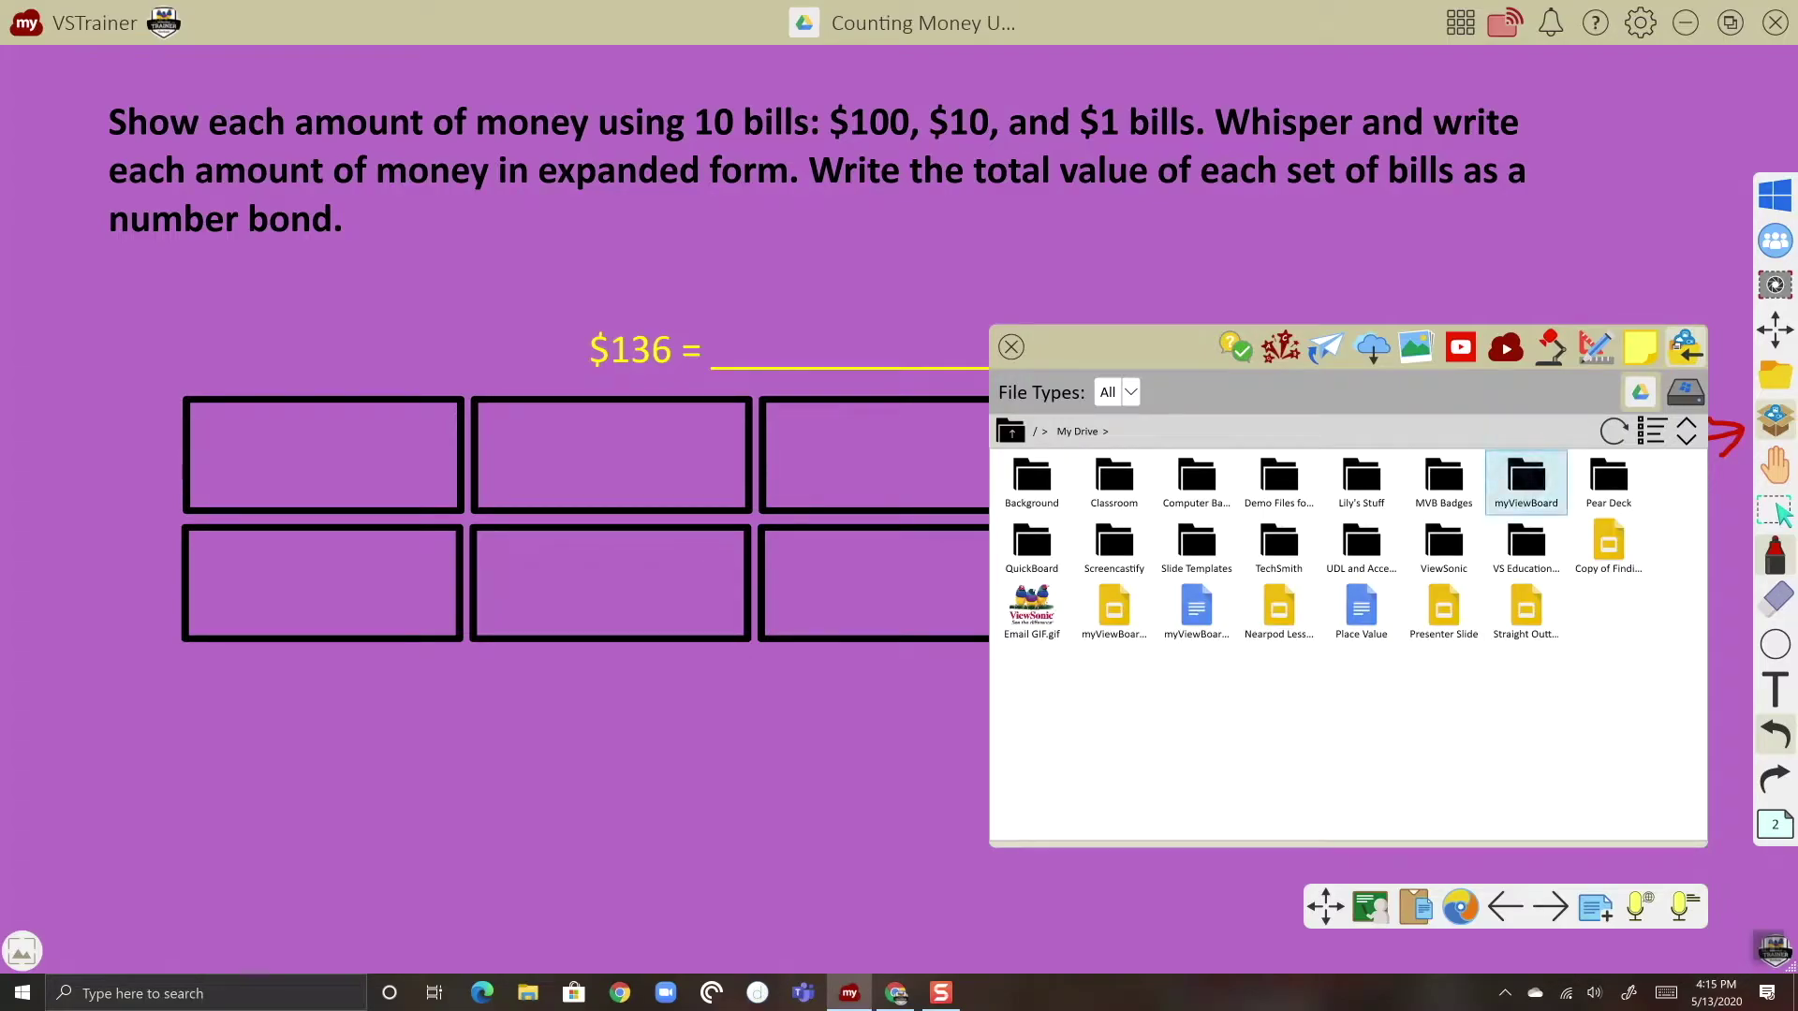
{"action": "double_click", "coordinate": [1525, 478]}
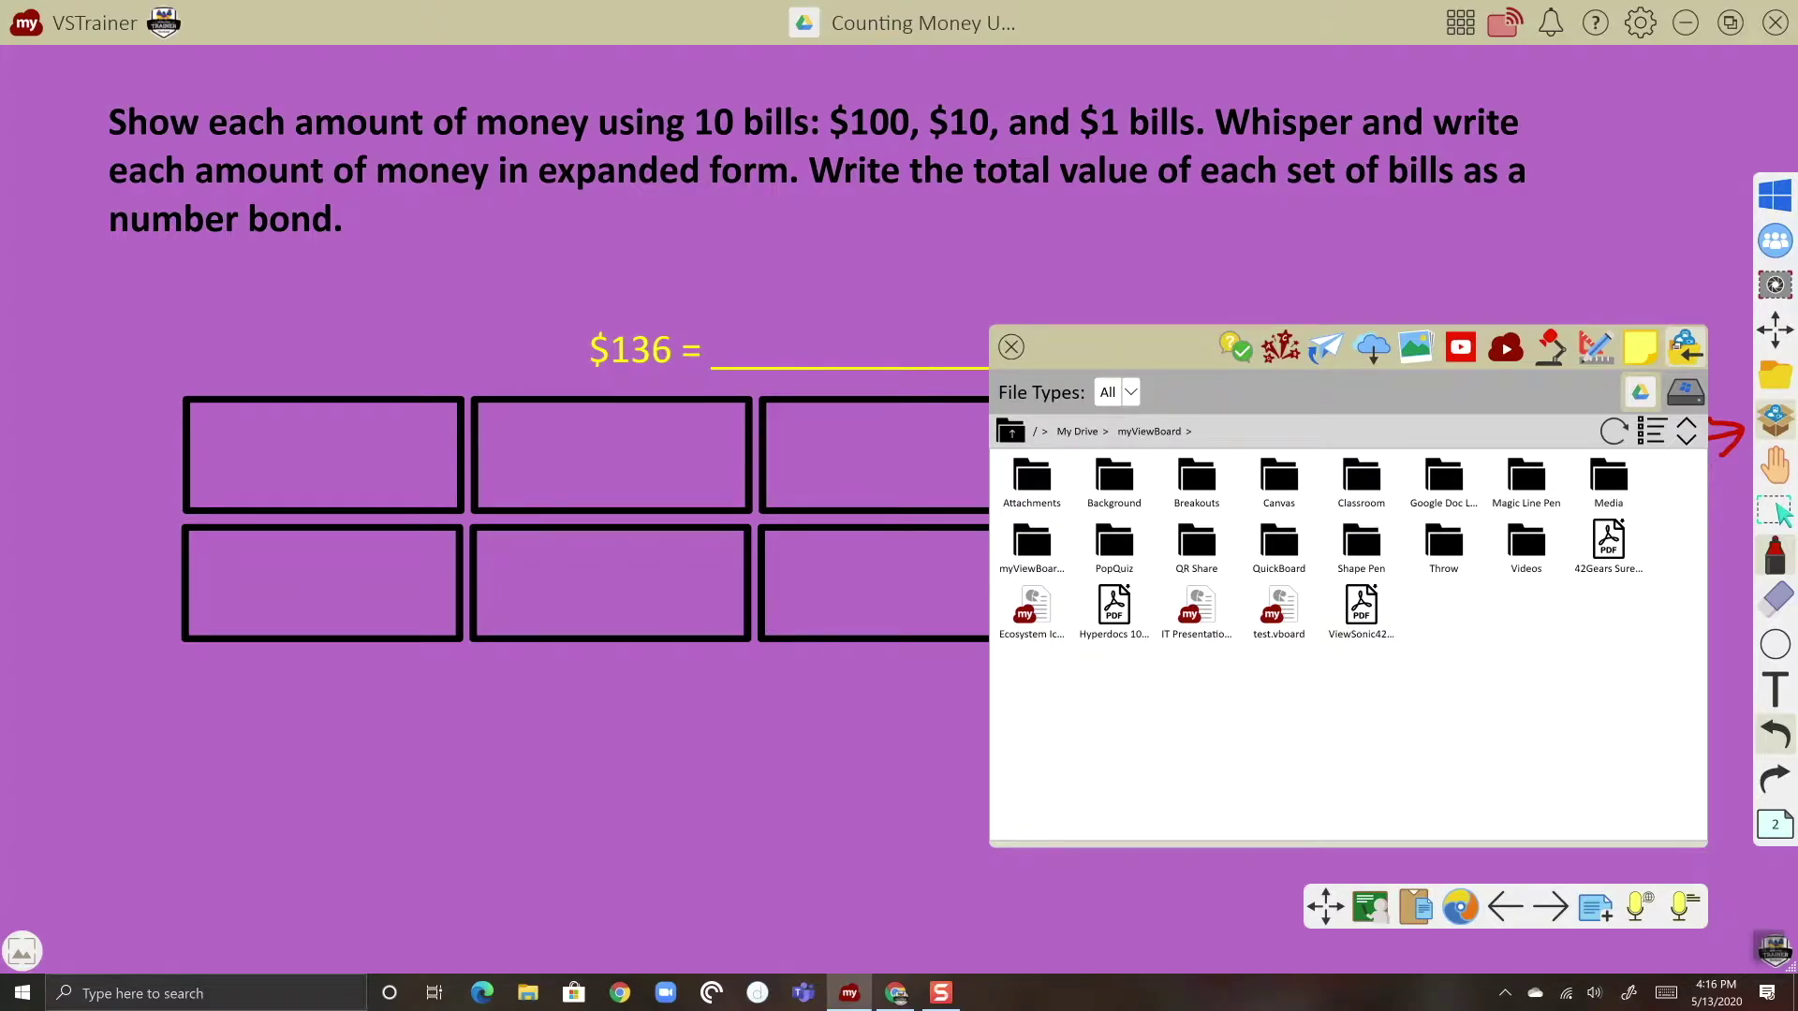
Step: Show the myViewBoard folder as a detailed list and return it to thumbnails
{"action": "left_click", "coordinate": [1395, 432]}
{"action": "left_click", "coordinate": [1651, 431]}
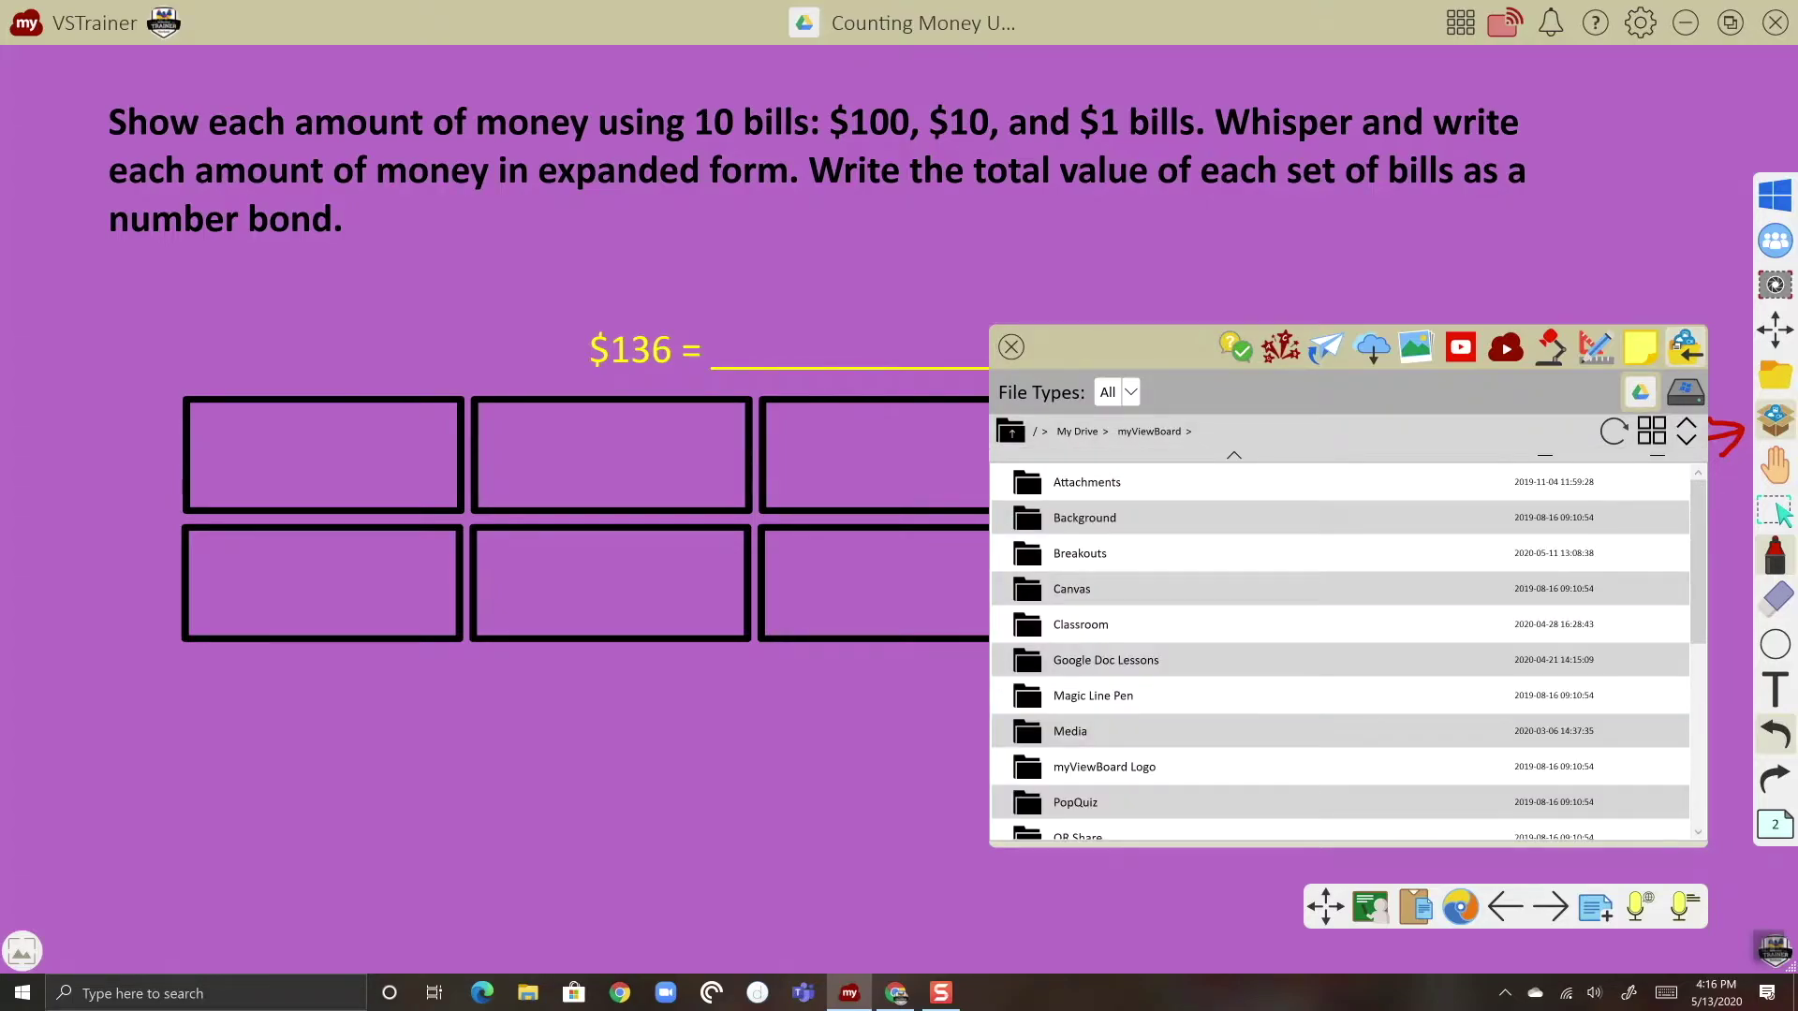
{"action": "left_click", "coordinate": [1650, 432]}
Step: Open the Money folder within Media and Math
{"action": "left_click", "coordinate": [1609, 482]}
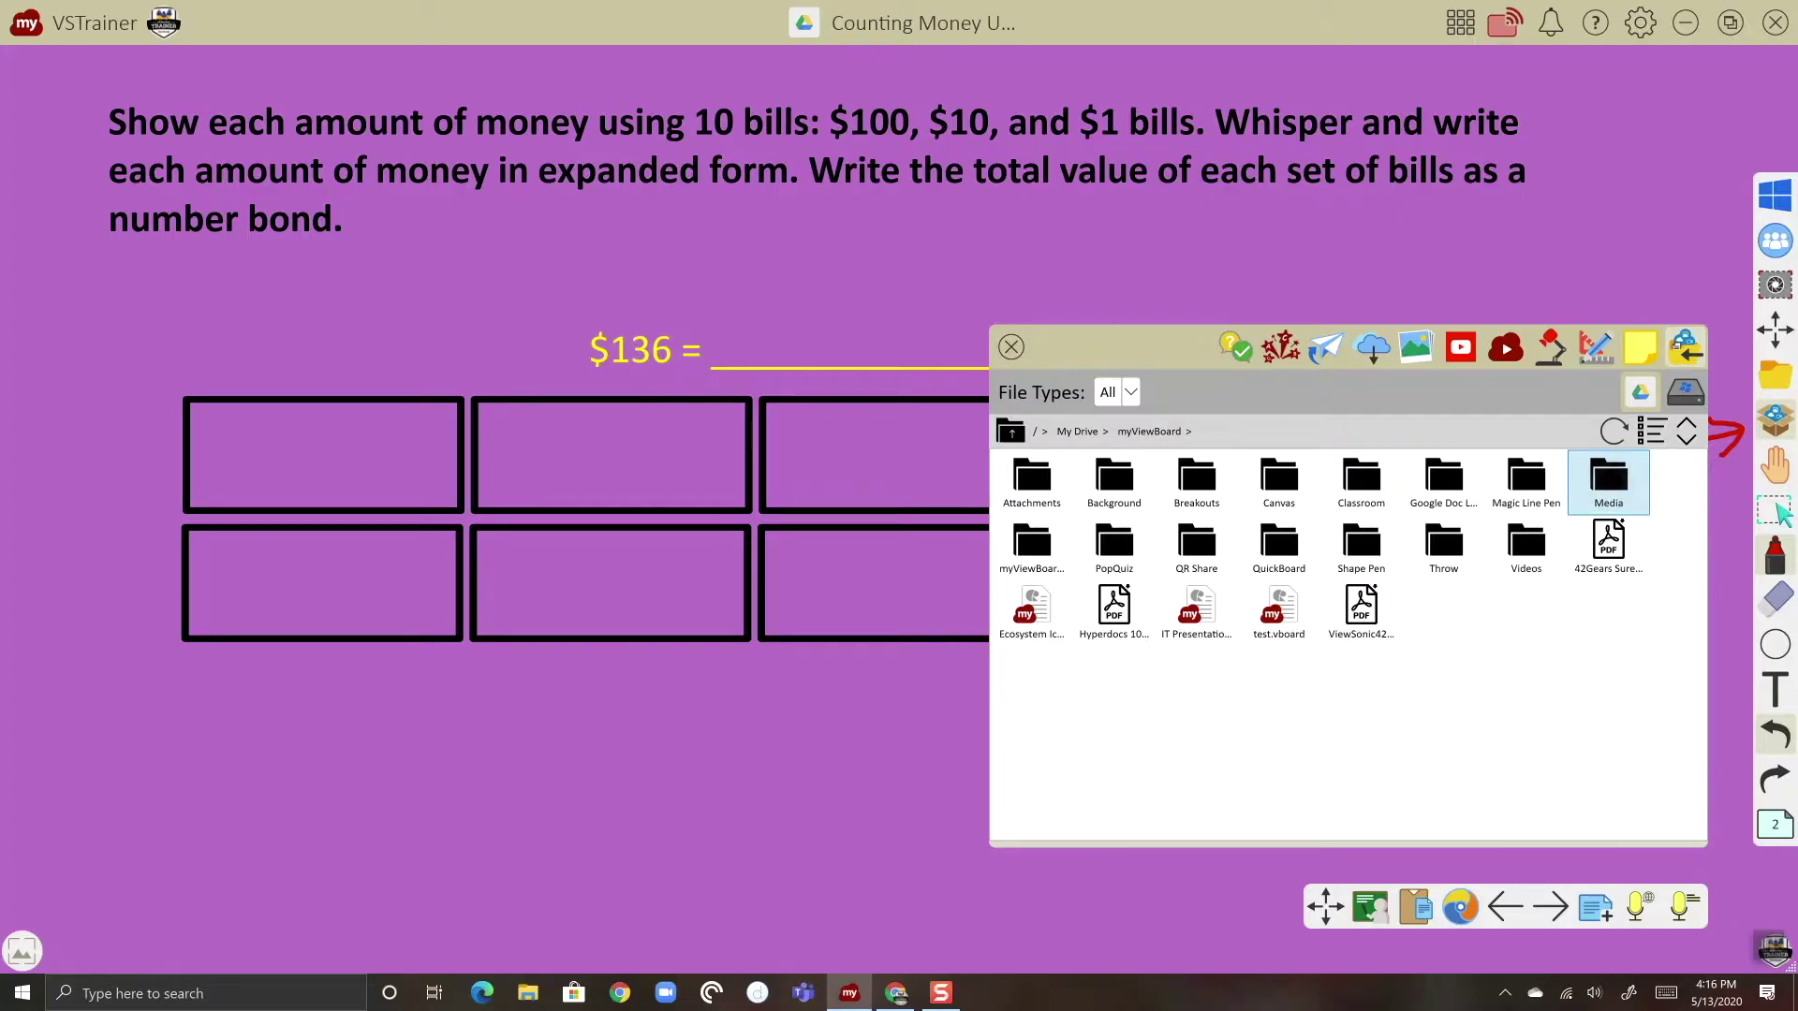
{"action": "double_click", "coordinate": [1608, 480]}
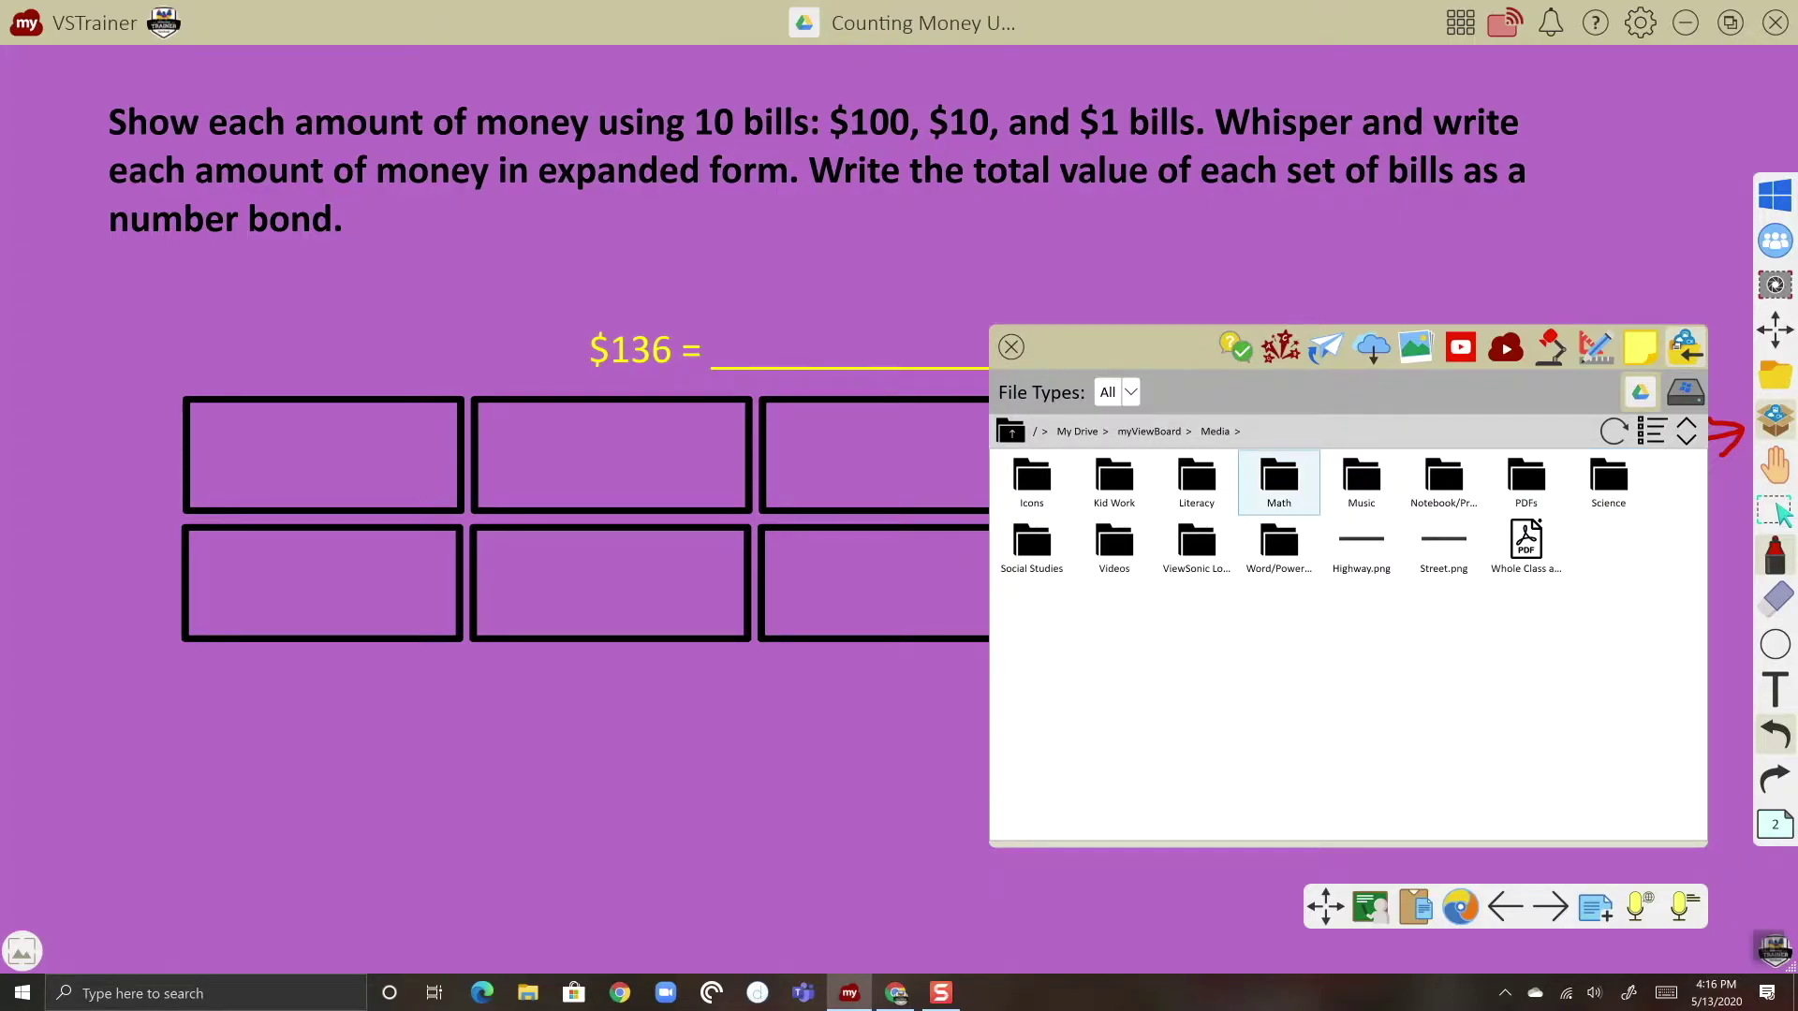
{"action": "left_click", "coordinate": [1280, 481]}
{"action": "double_click", "coordinate": [1279, 479]}
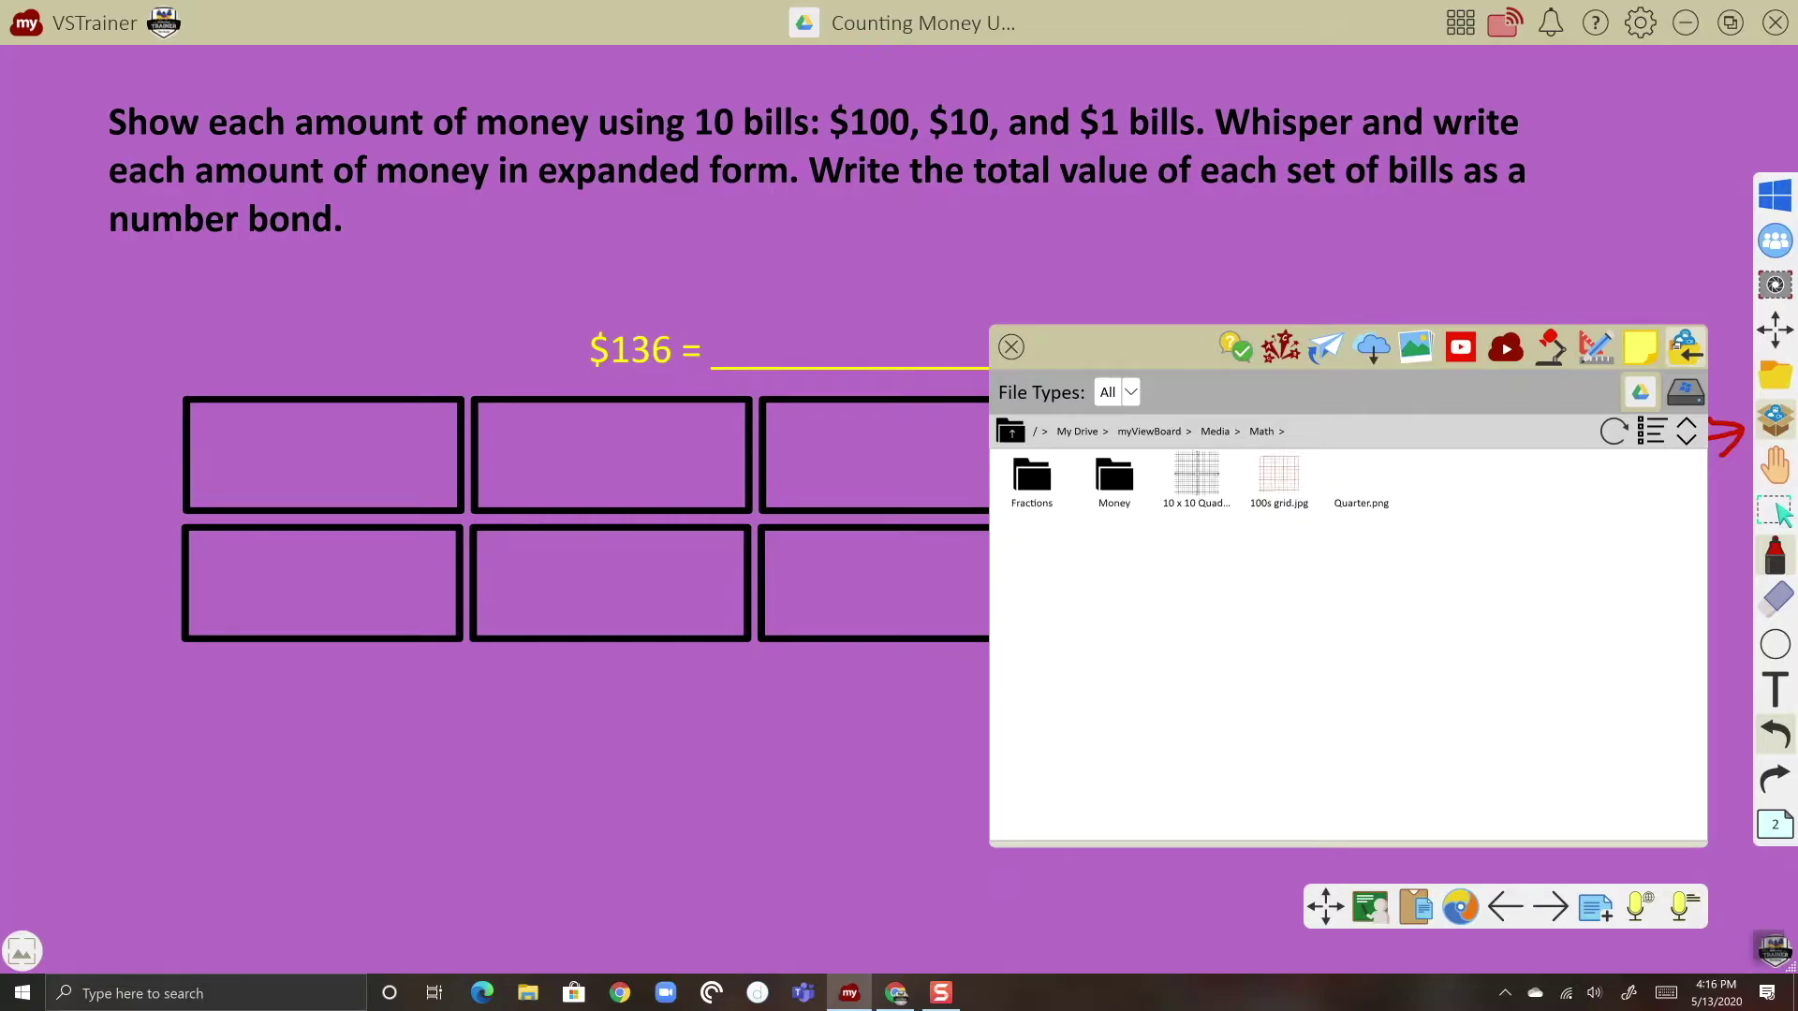
{"action": "left_click", "coordinate": [1115, 479]}
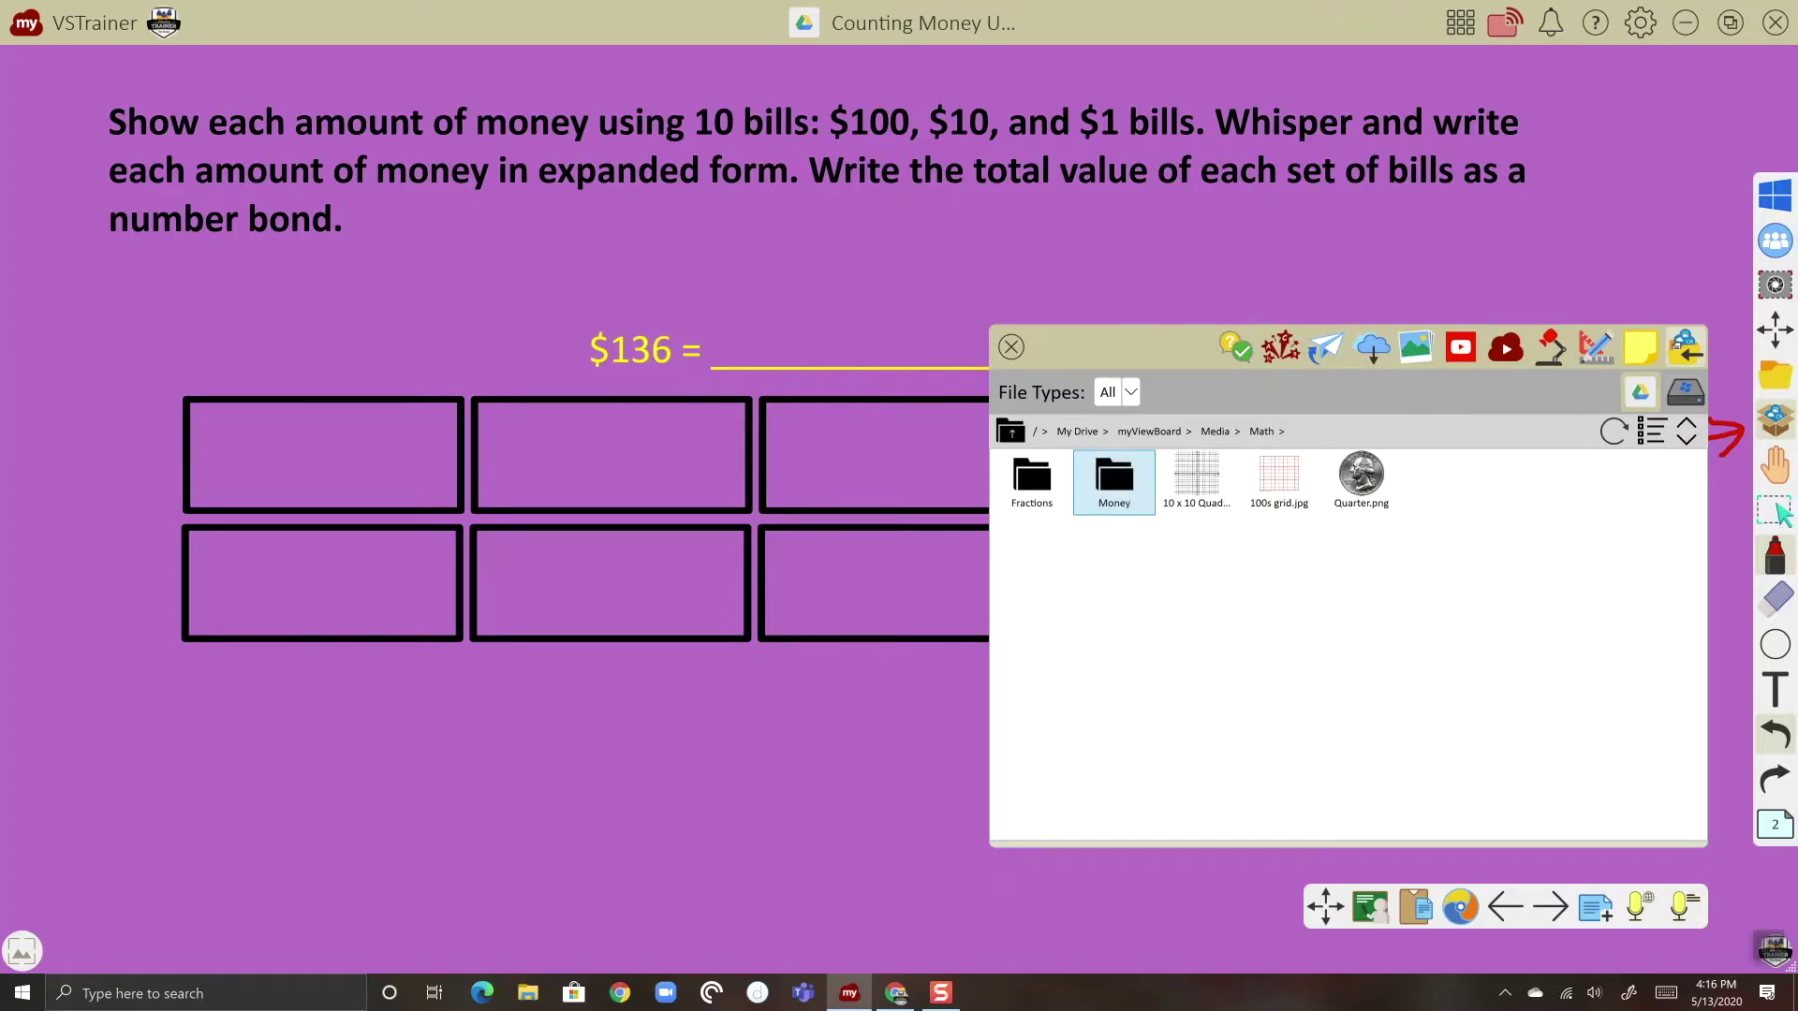
{"action": "double_click", "coordinate": [1114, 480]}
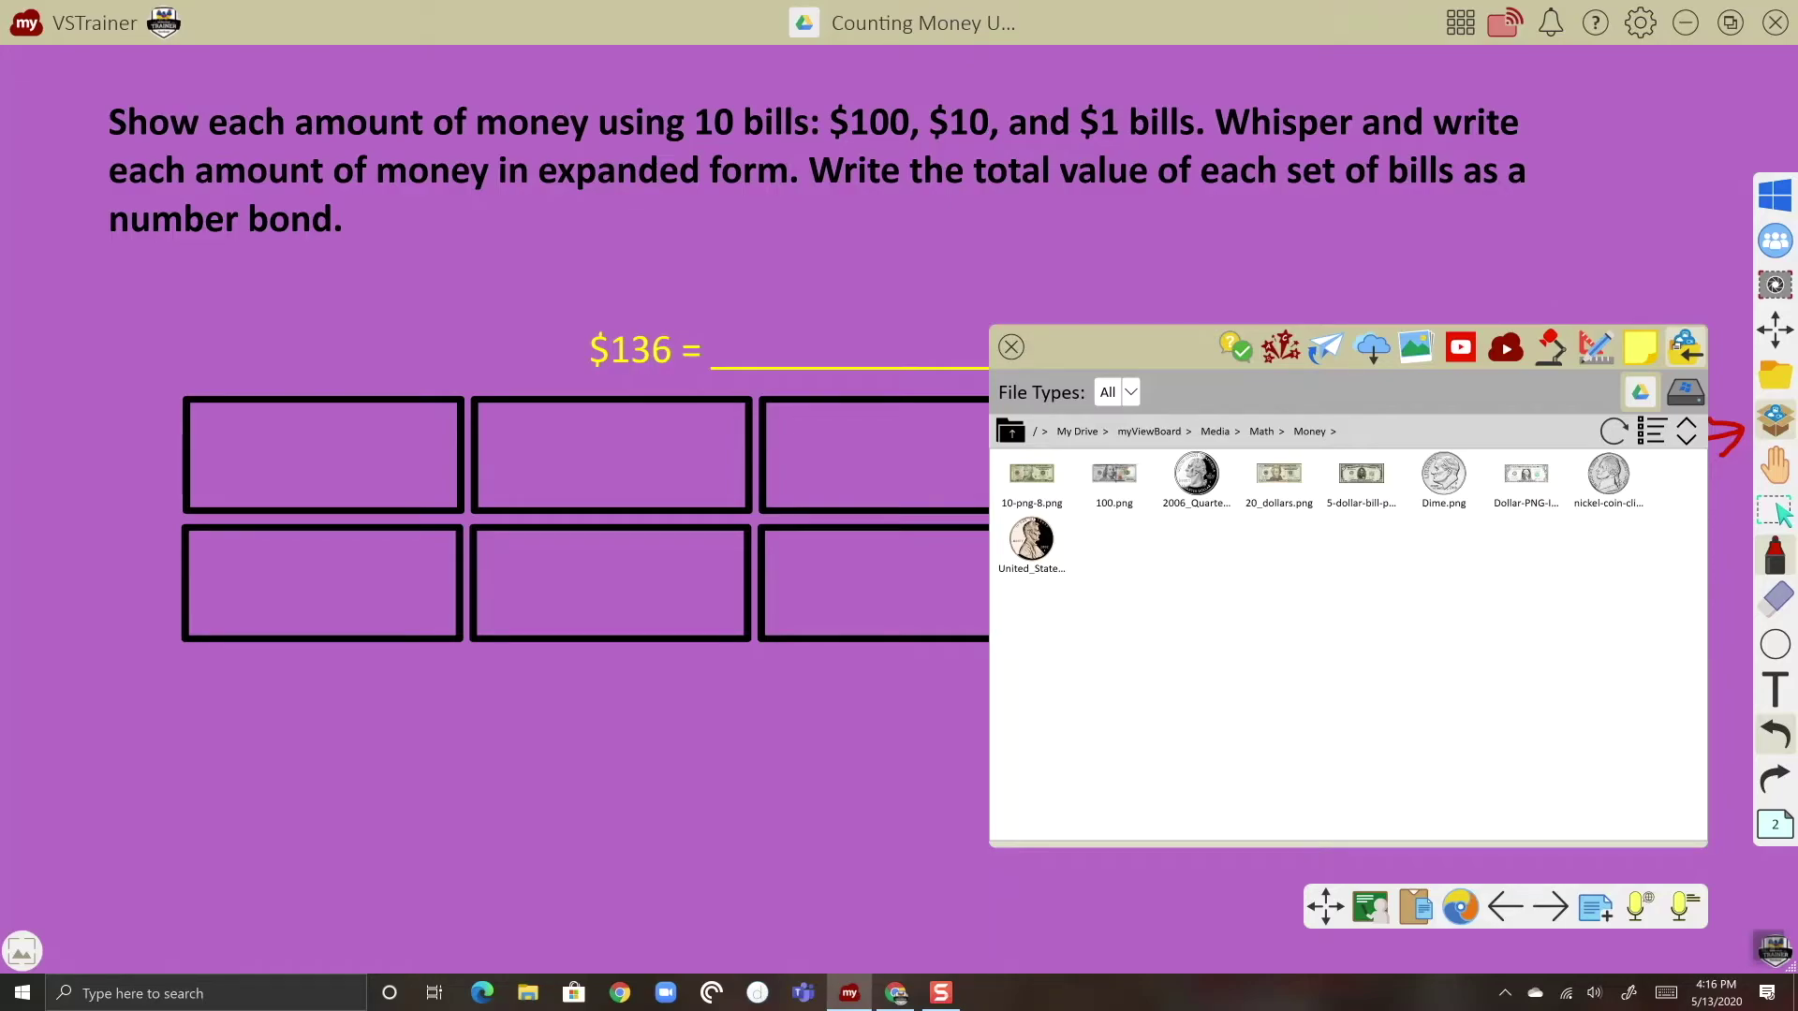
Step: Place the $5, $10 and $20 bill images on the canvas below the grid of boxes
{"action": "left_click_drag", "start_coordinate": [1355, 485], "coordinate": [338, 751]}
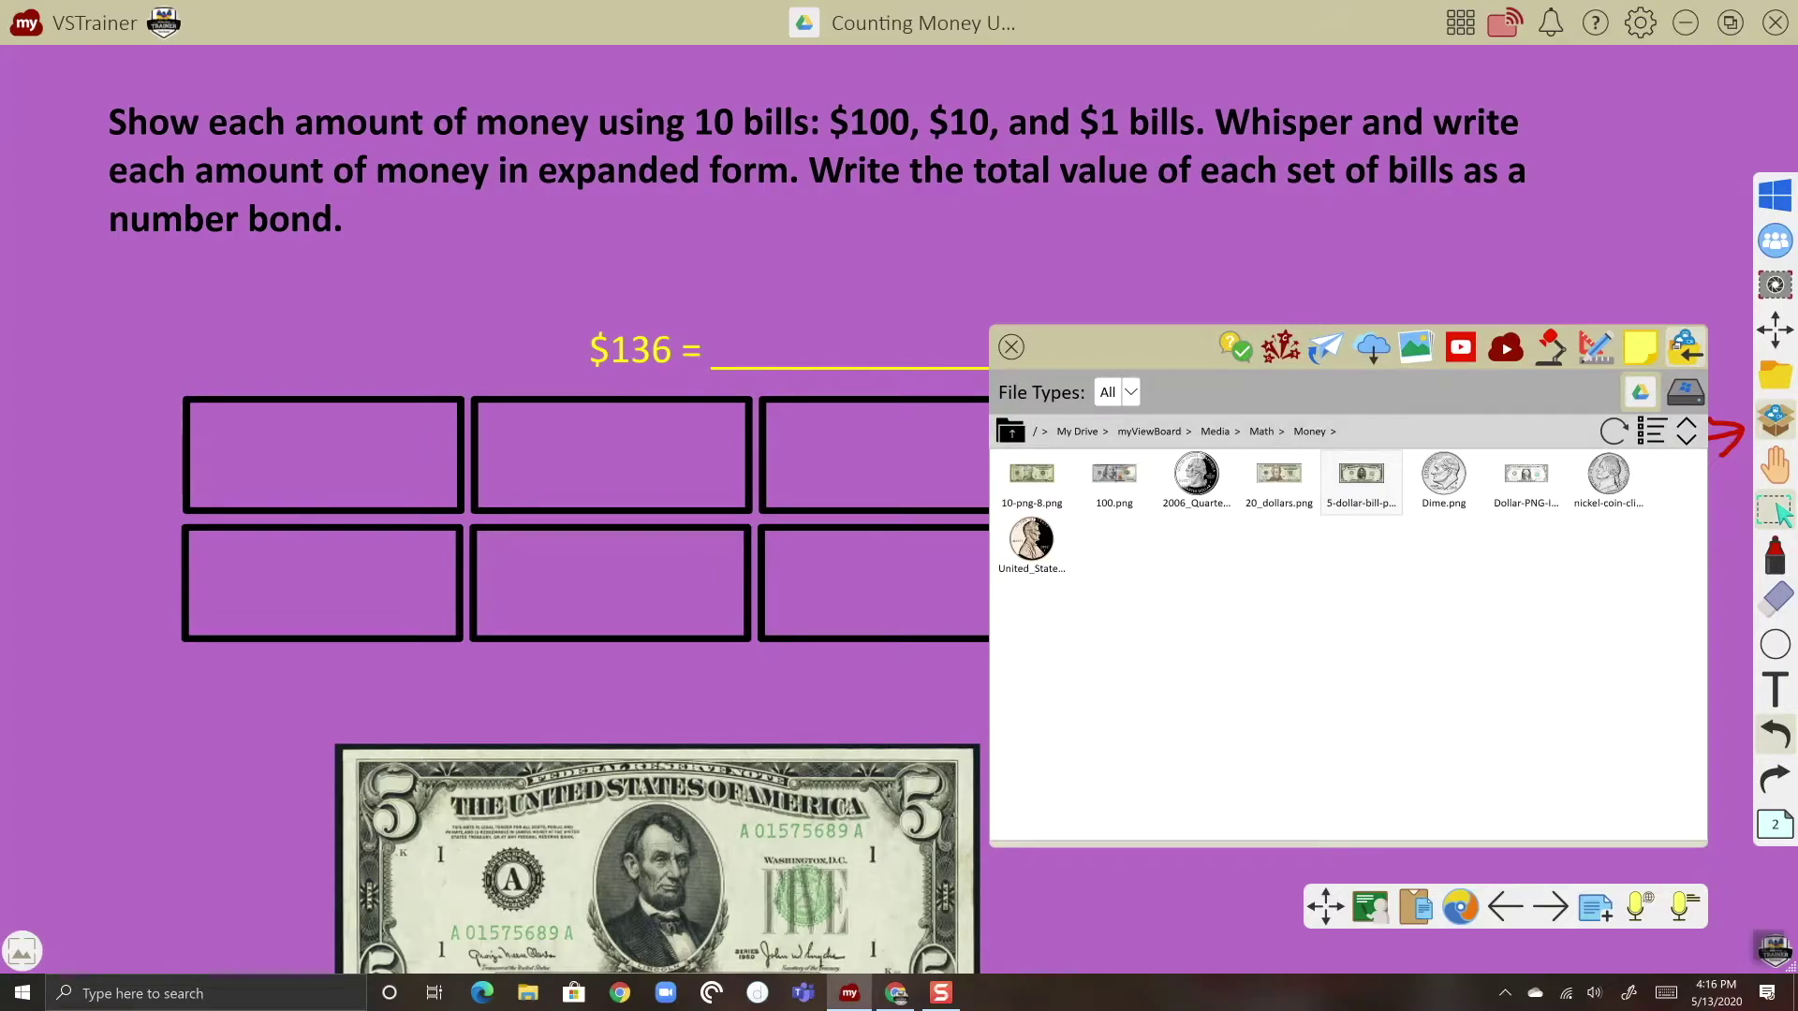
{"action": "left_click_drag", "start_coordinate": [1031, 481], "coordinate": [522, 768]}
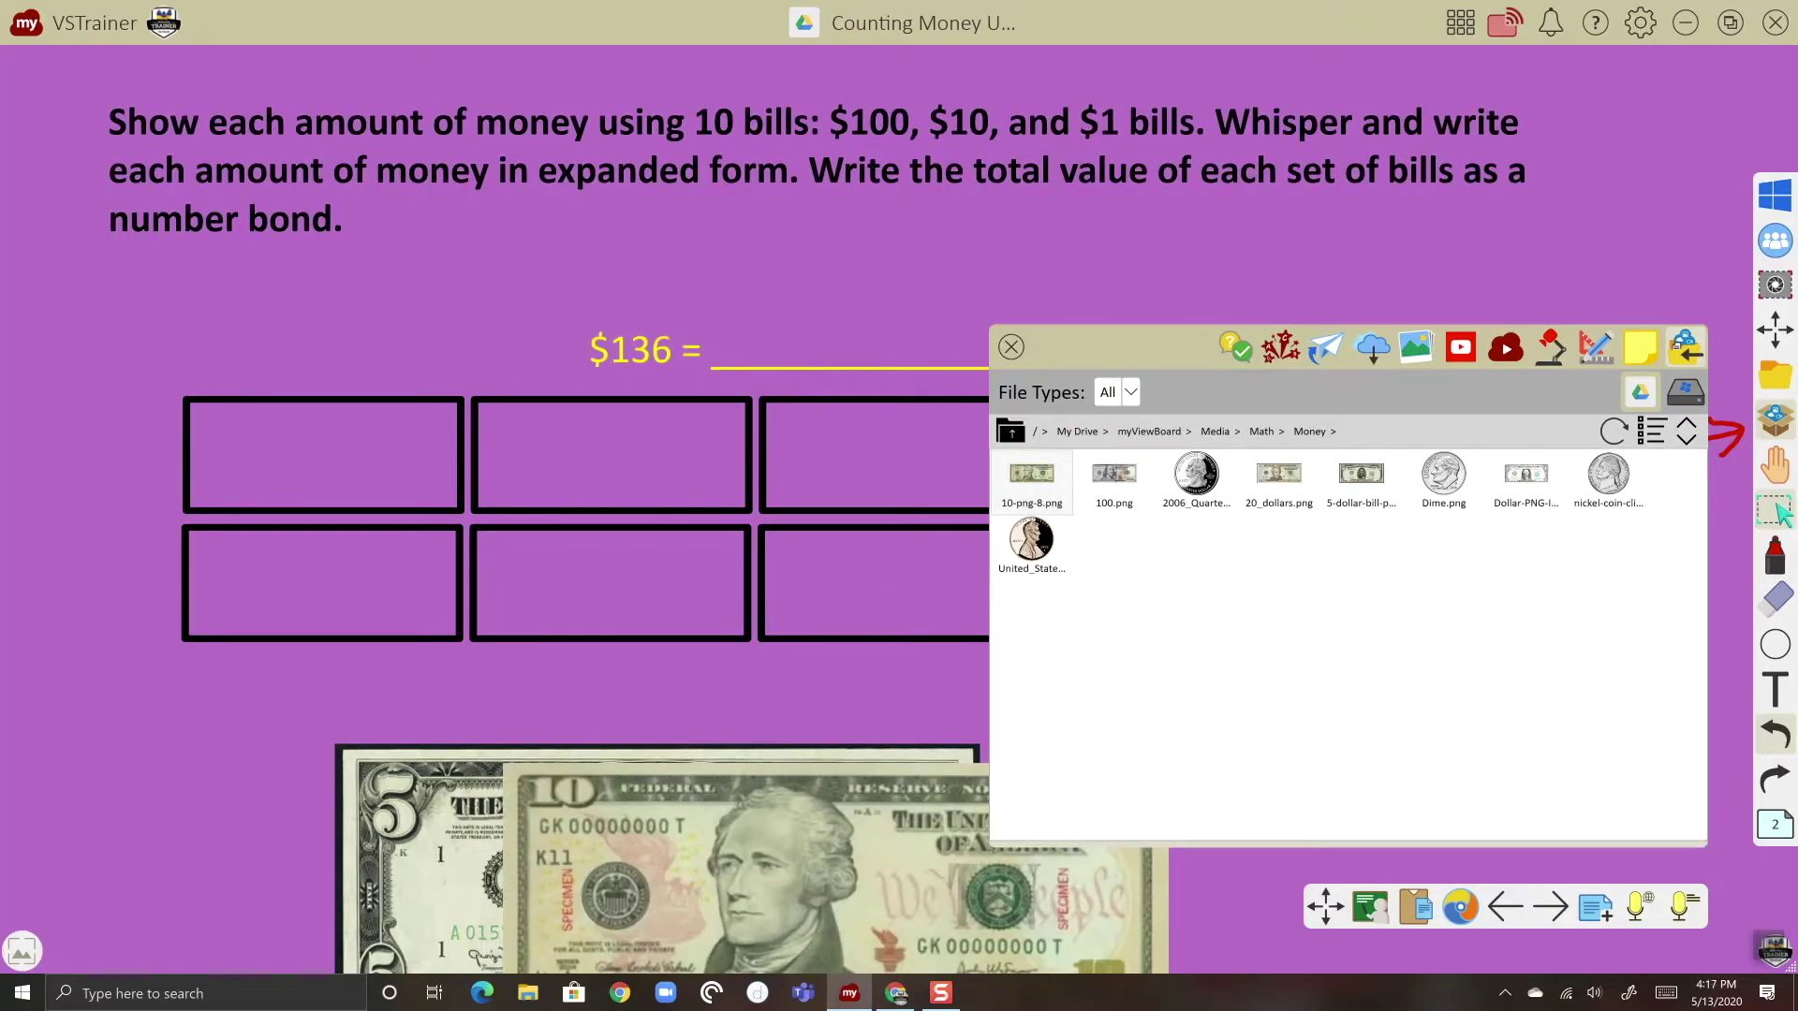
{"action": "left_click_drag", "start_coordinate": [1278, 477], "coordinate": [919, 711]}
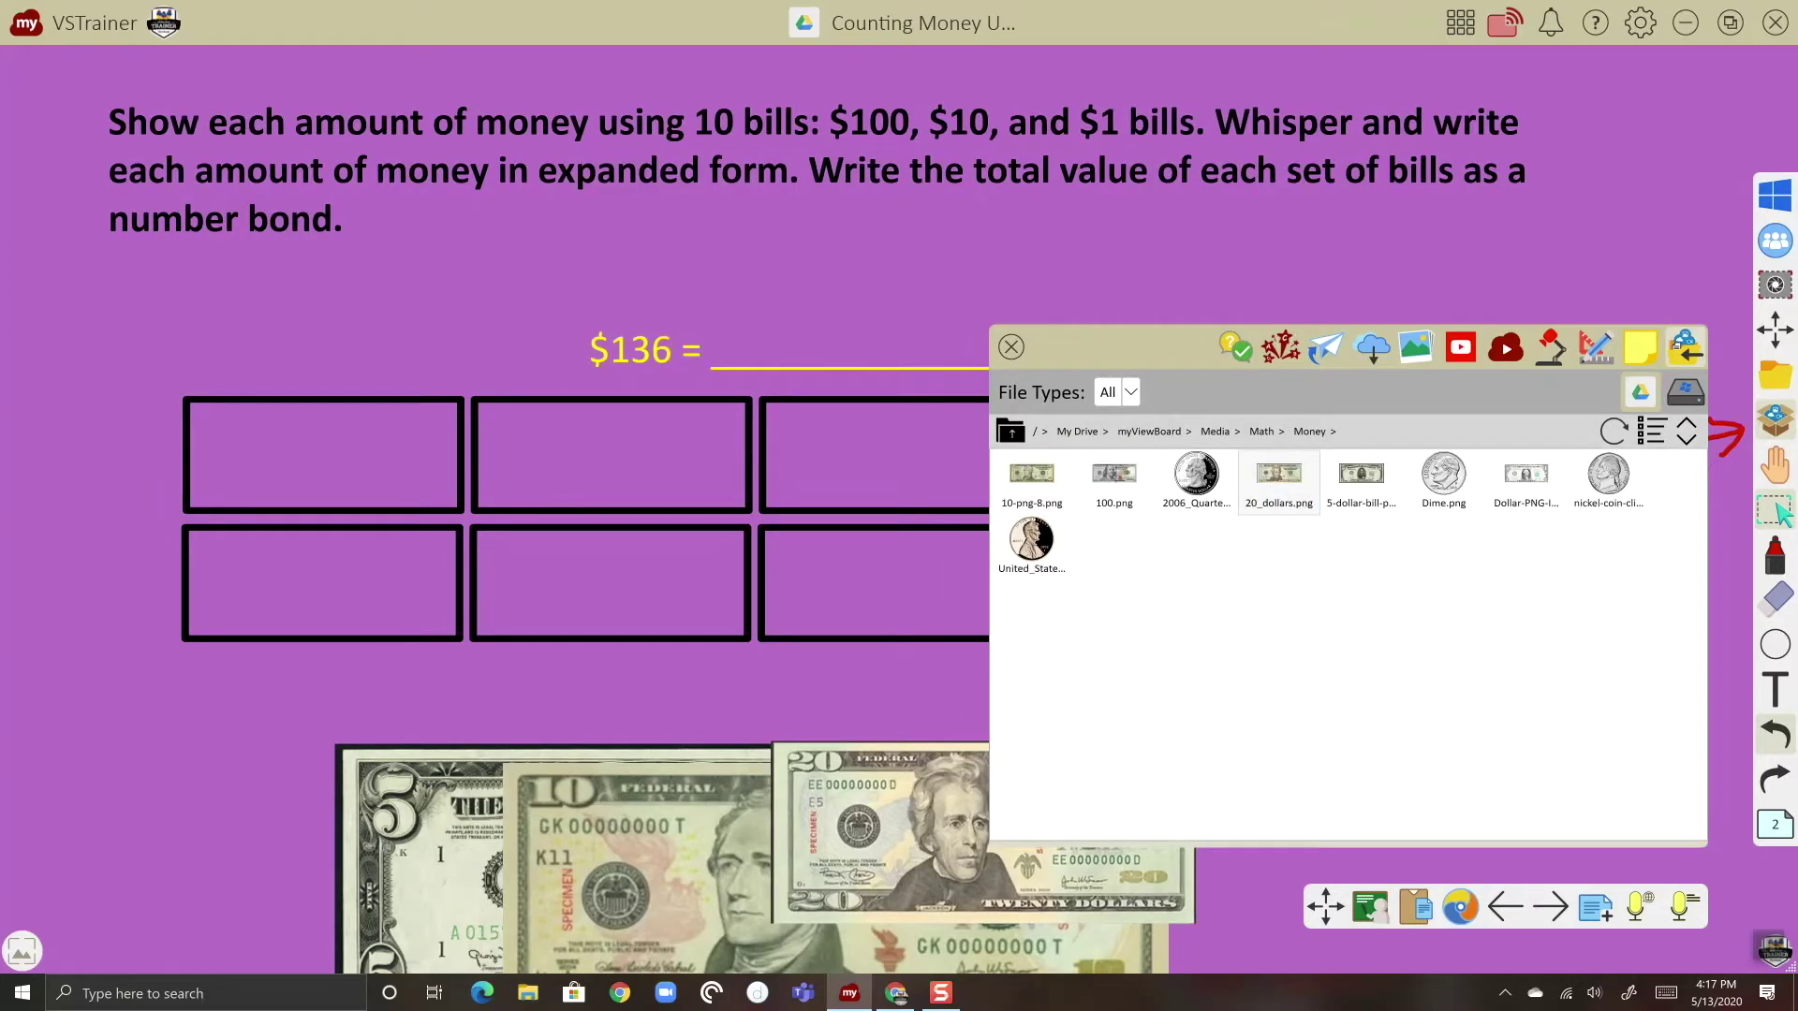
Step: Shrink the $20 bill to roughly the size of one box and move it below the grid's last columns
{"action": "left_click", "coordinate": [1091, 823]}
{"action": "left_click_drag", "start_coordinate": [1091, 823], "coordinate": [1287, 745]}
{"action": "left_click_drag", "start_coordinate": [1399, 854], "coordinate": [1210, 774]}
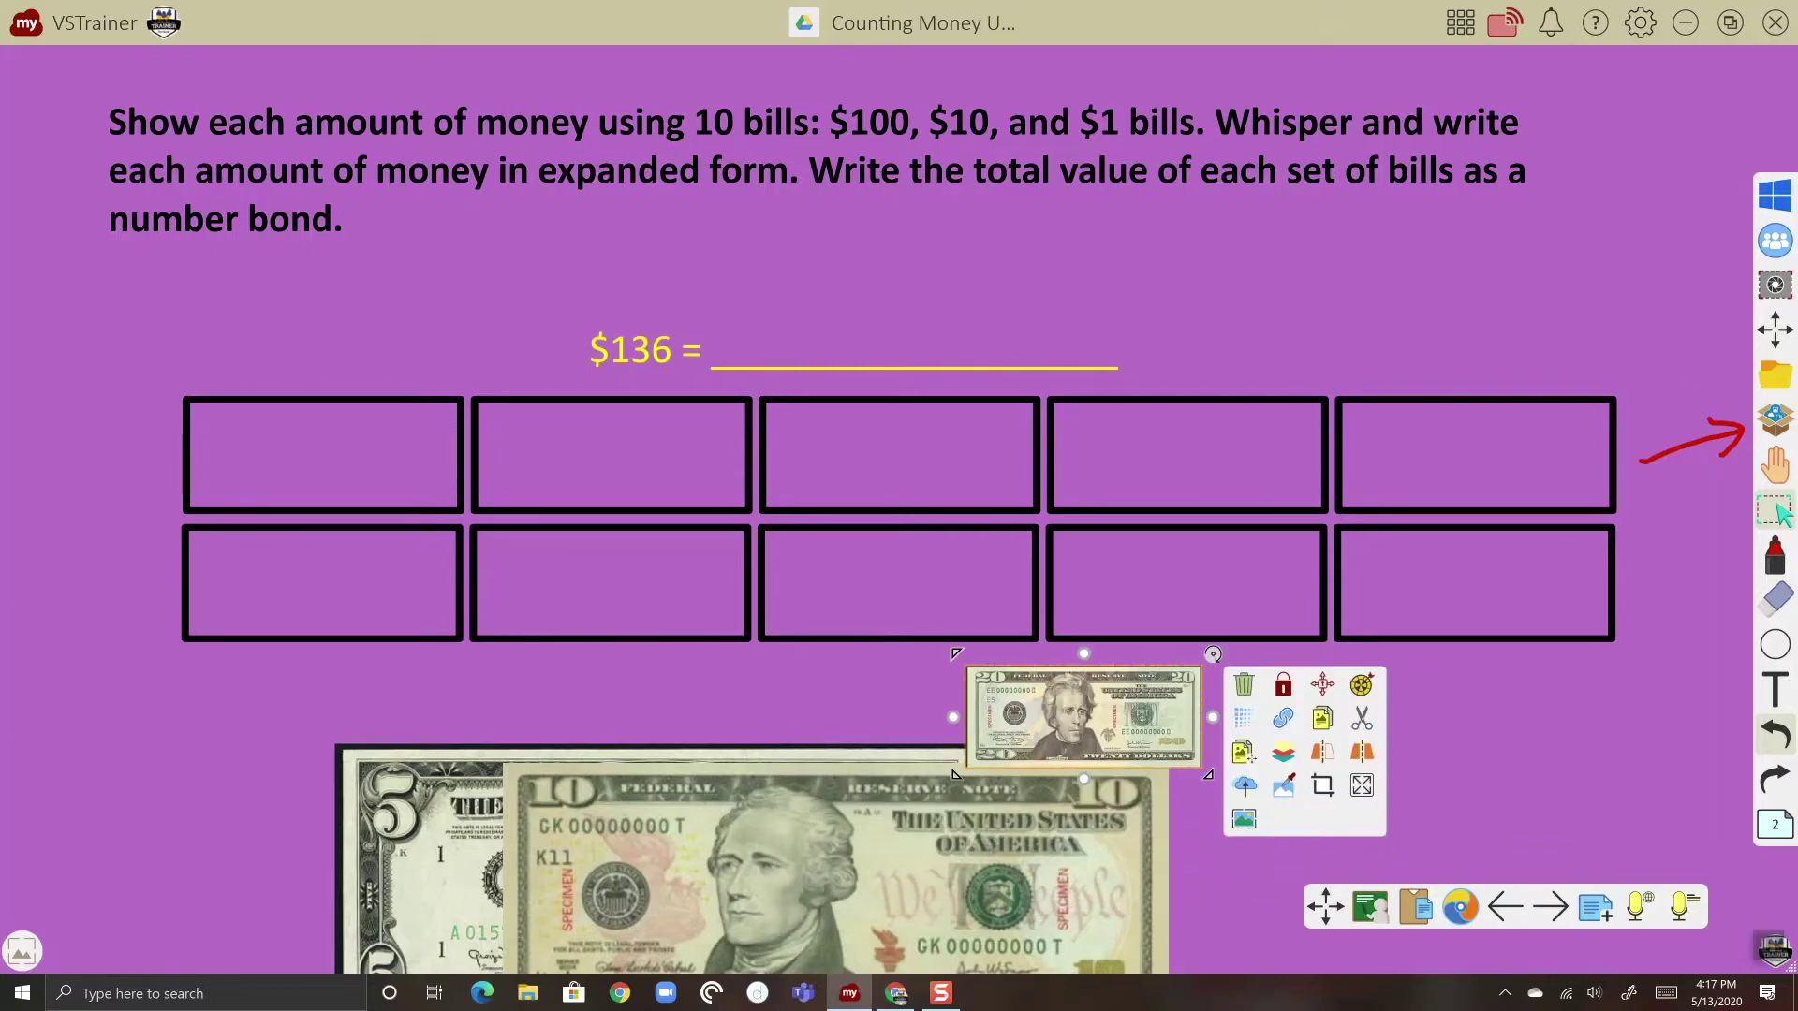
{"action": "left_click_drag", "start_coordinate": [1082, 716], "coordinate": [1470, 724]}
Step: Go to the blank page 3 and import the base 10 blocks file from the Notebook/Promethean folder under Media
{"action": "left_click", "coordinate": [1550, 907]}
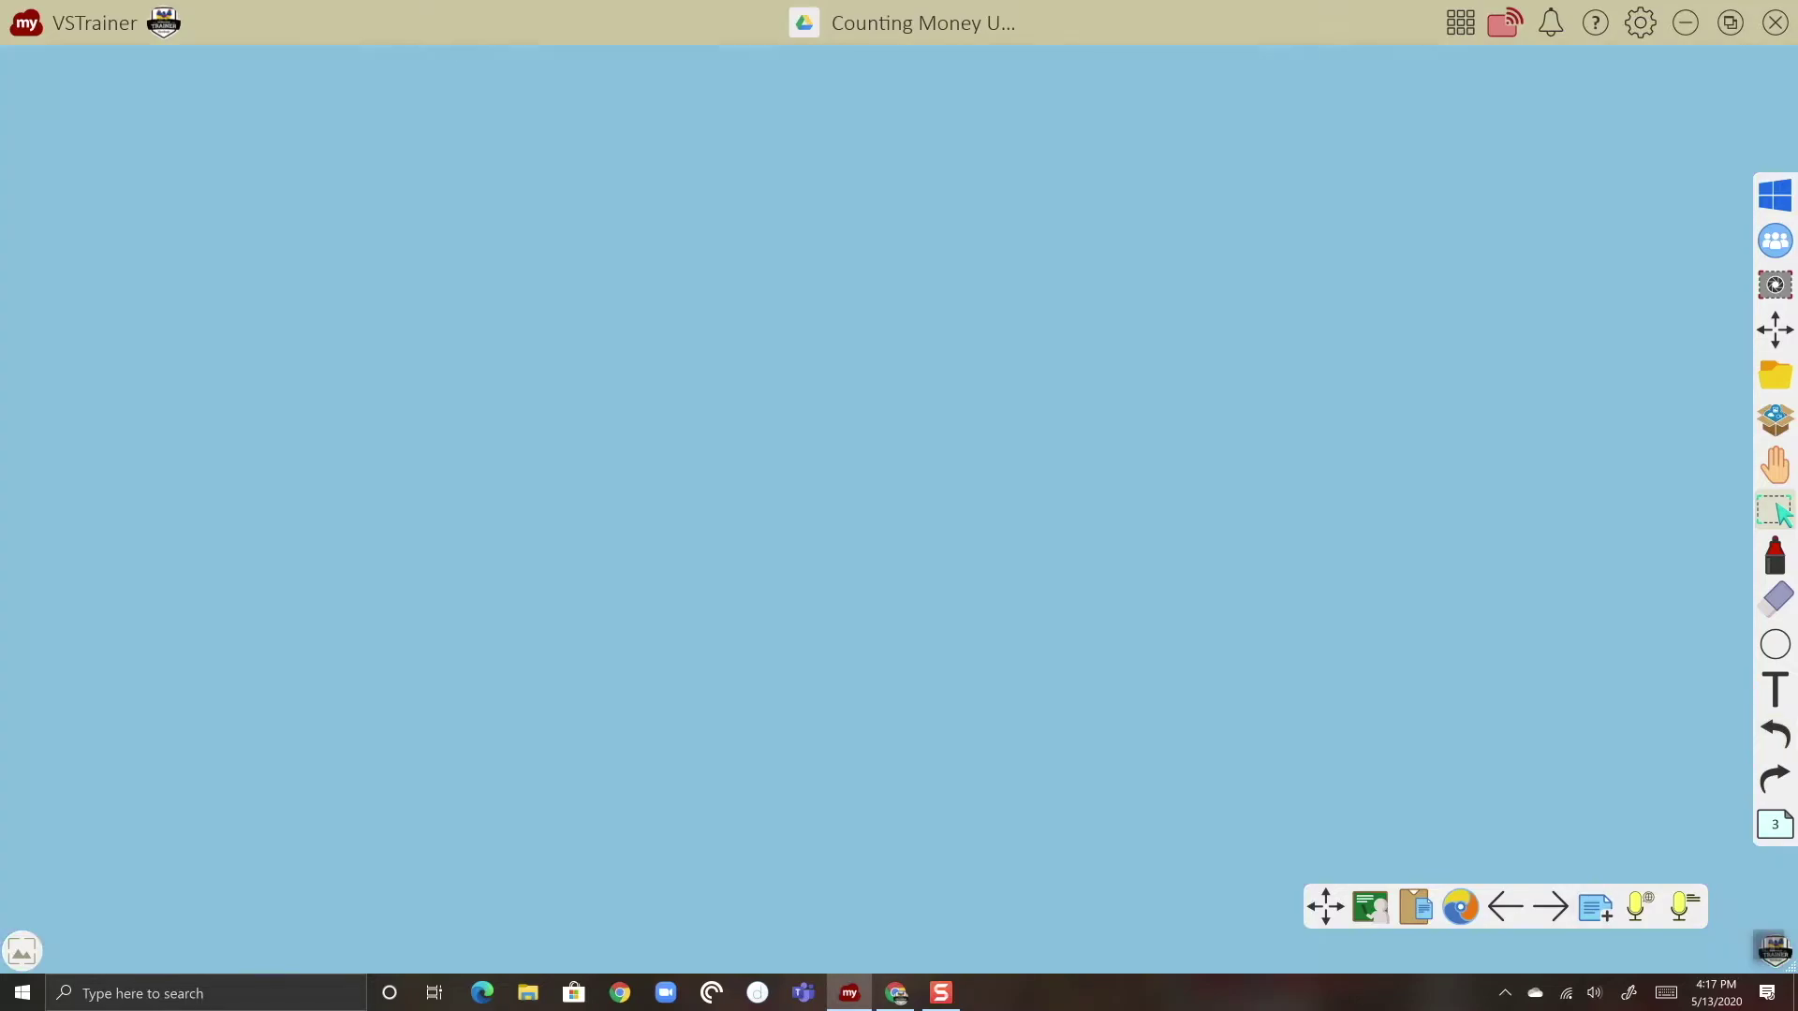
{"action": "left_click", "coordinate": [1774, 420]}
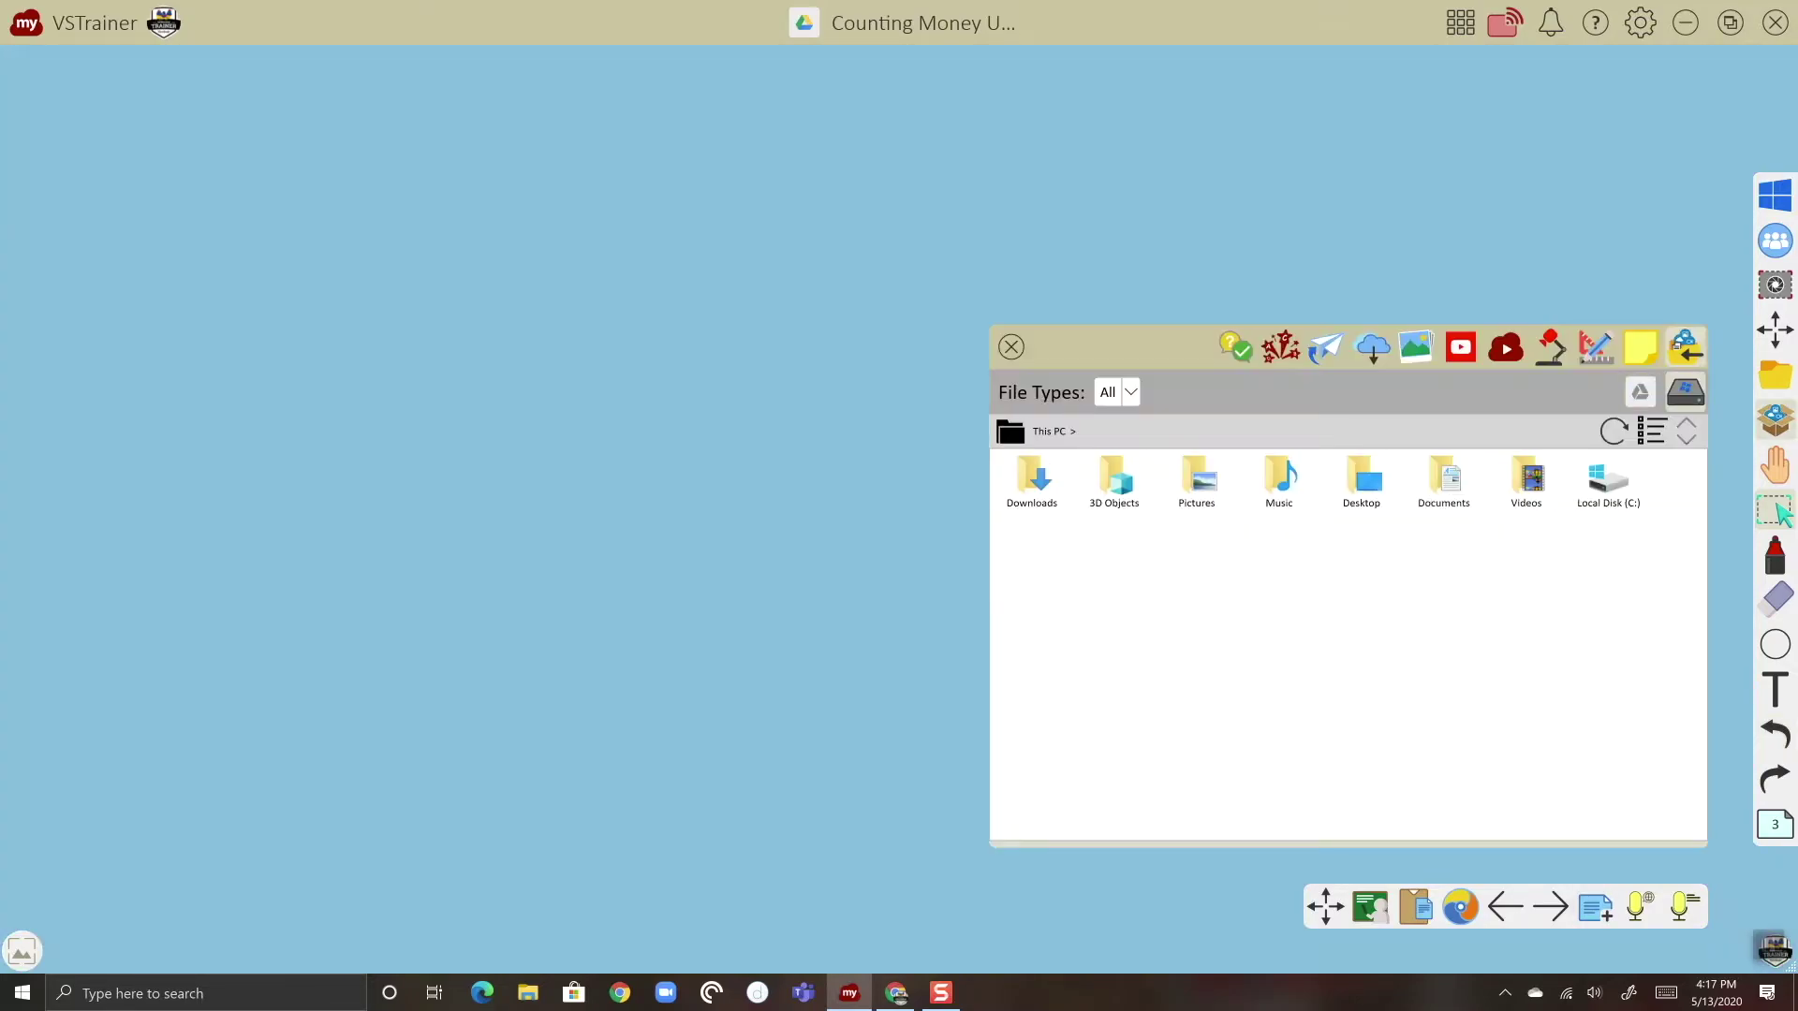
{"action": "left_click", "coordinate": [1641, 393]}
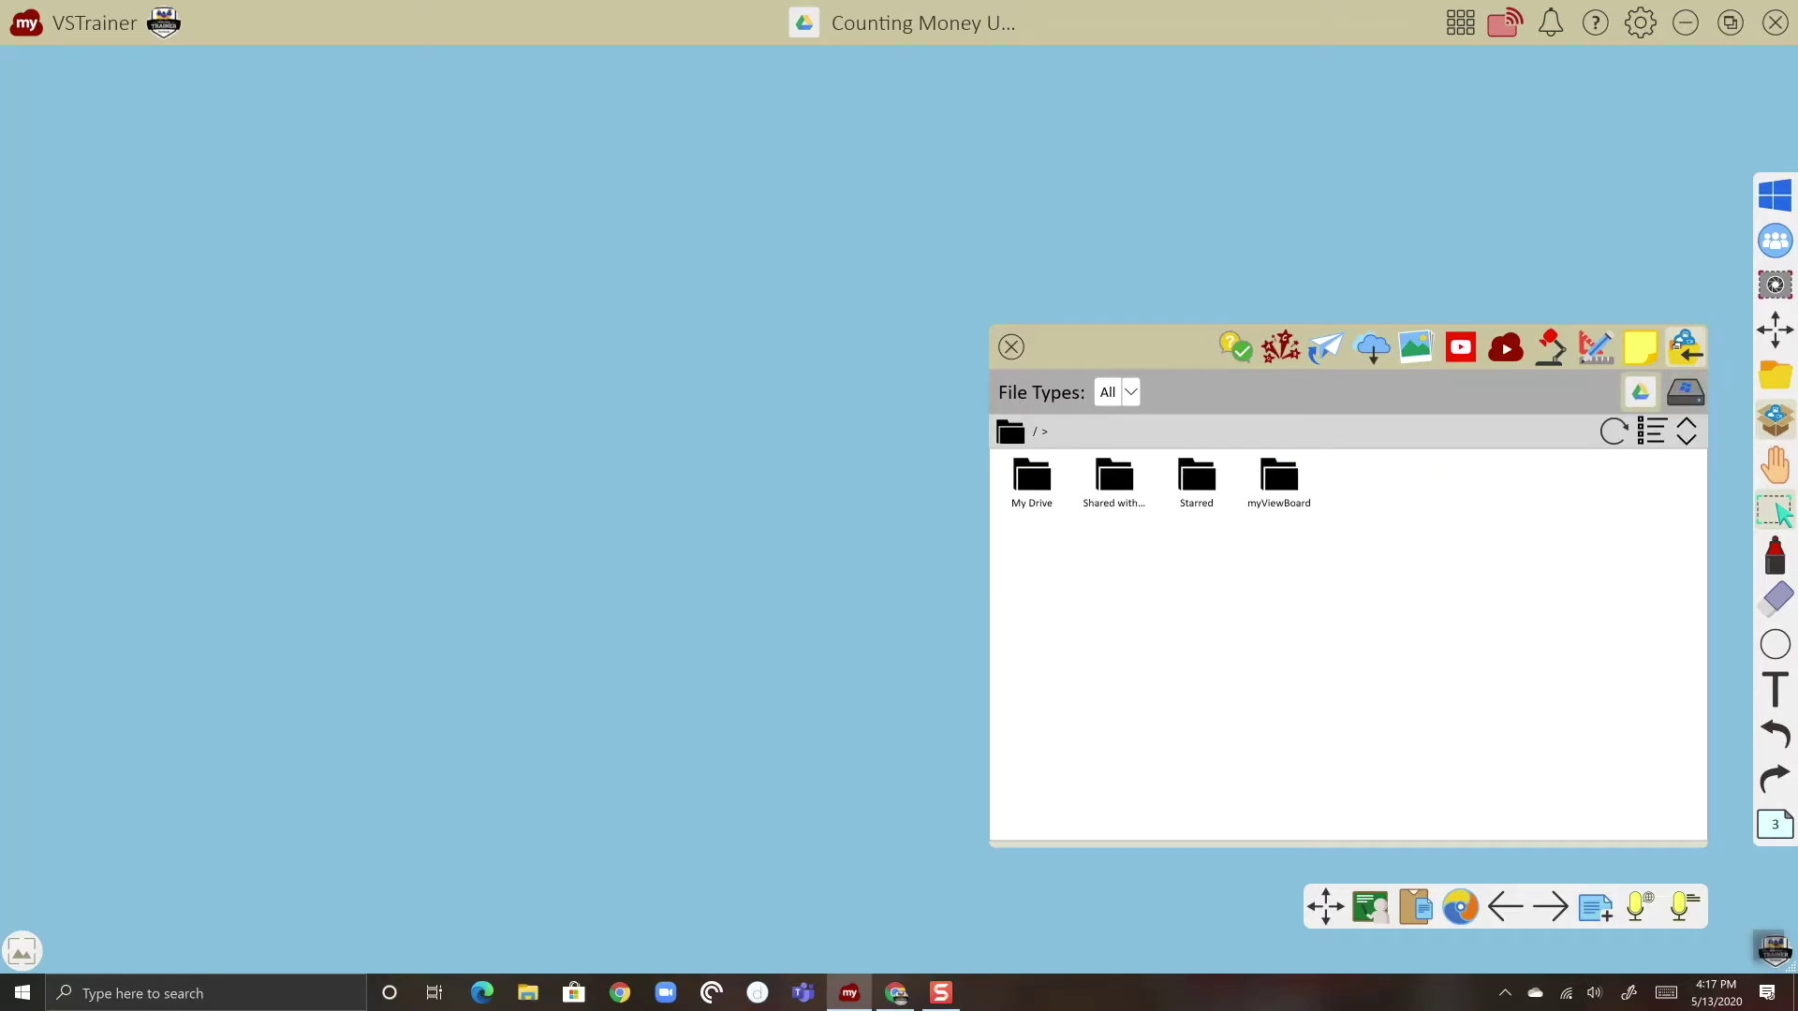
{"action": "double_click", "coordinate": [1032, 482]}
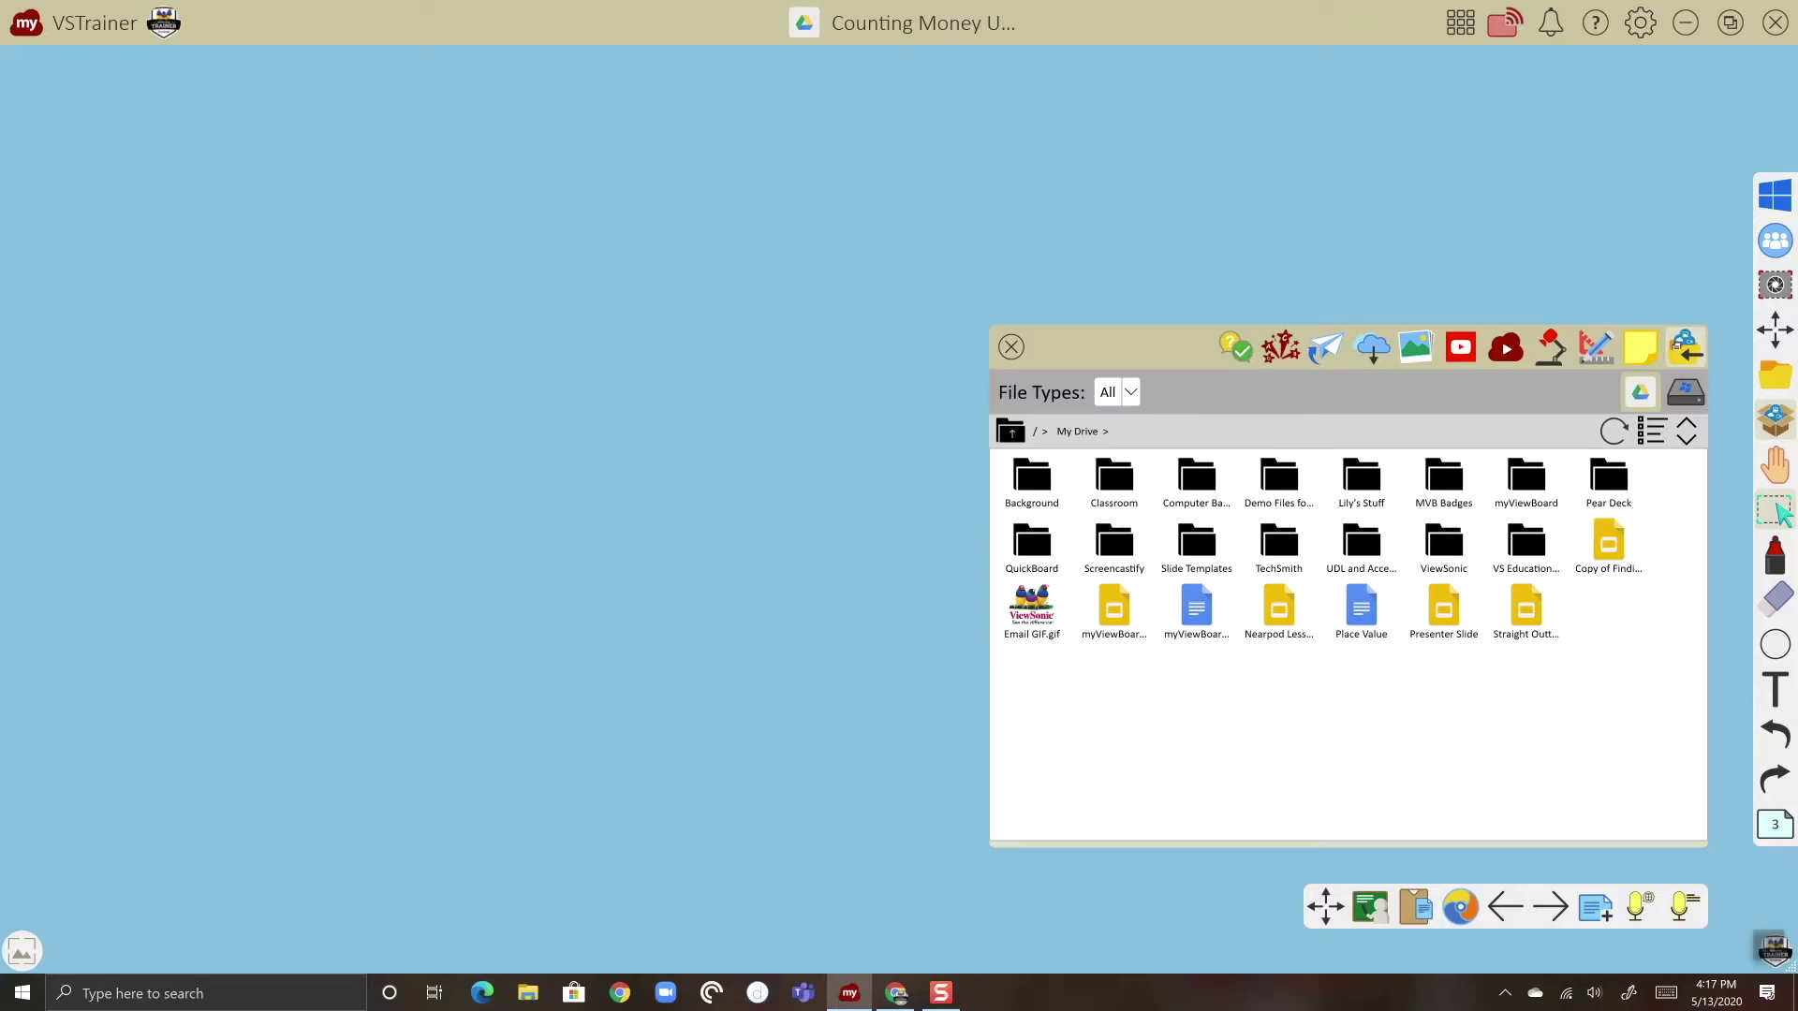
{"action": "double_click", "coordinate": [1525, 482]}
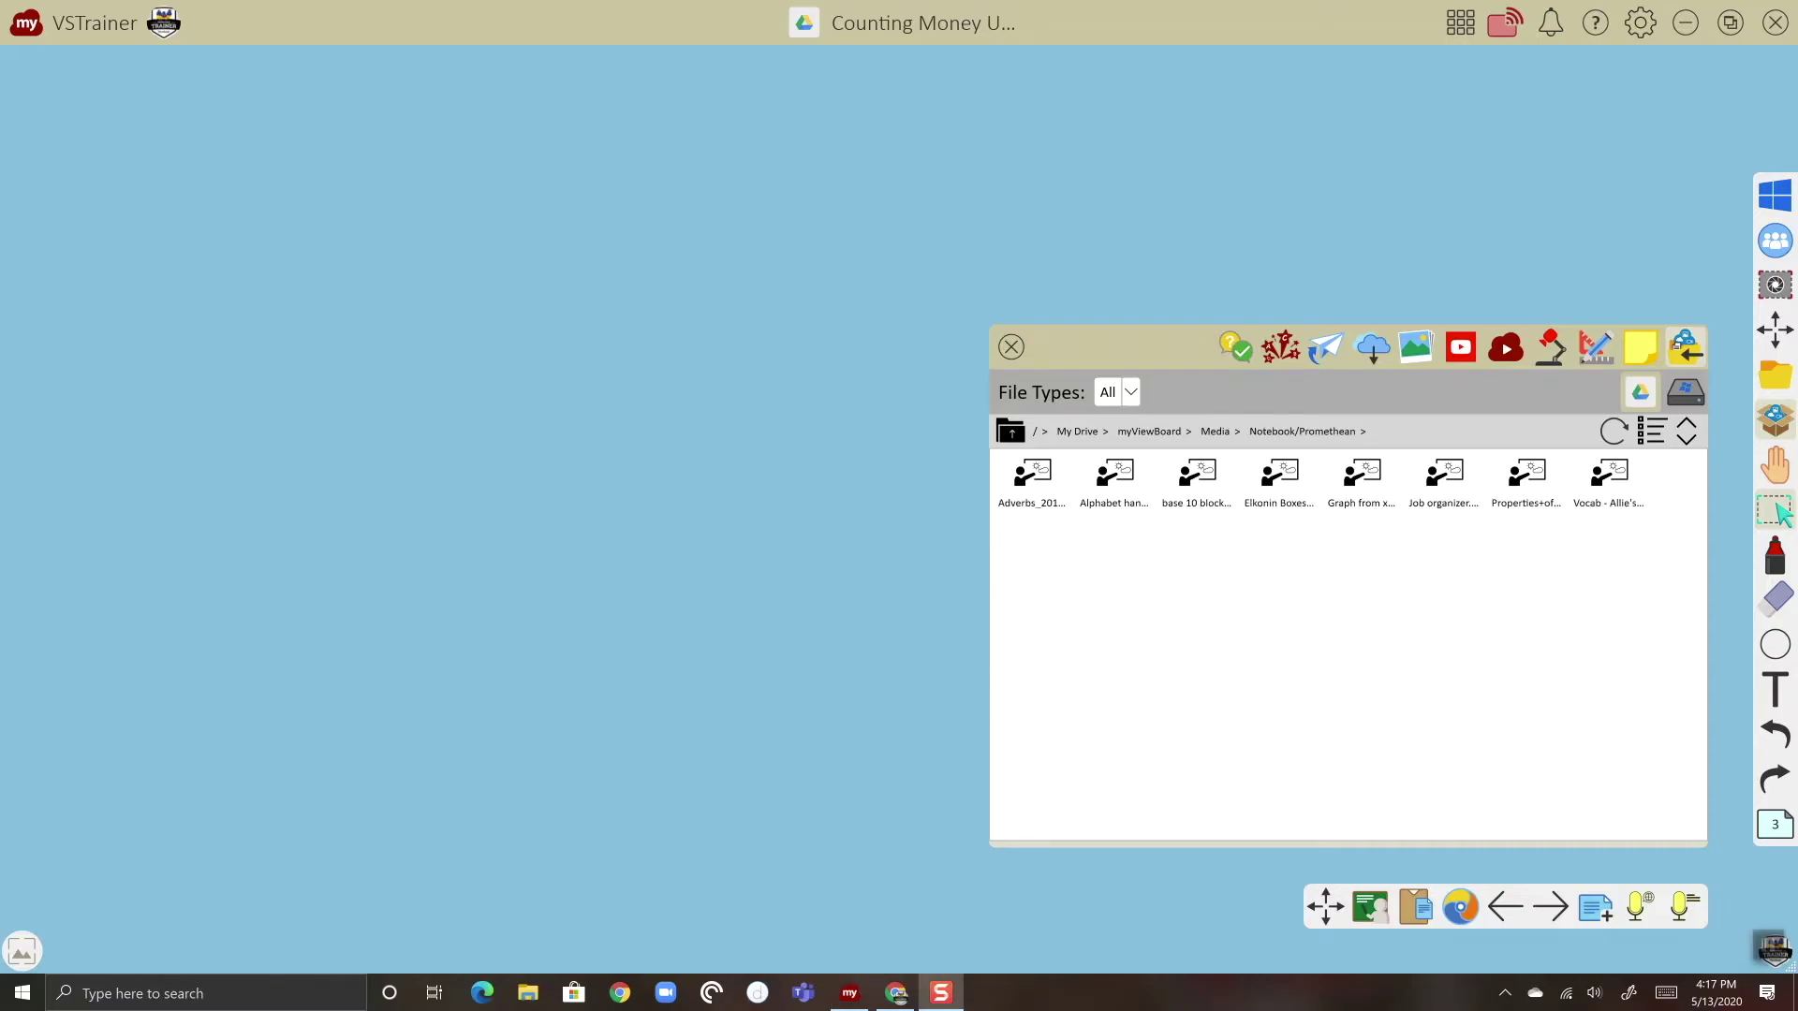
{"action": "left_click", "coordinate": [1196, 483]}
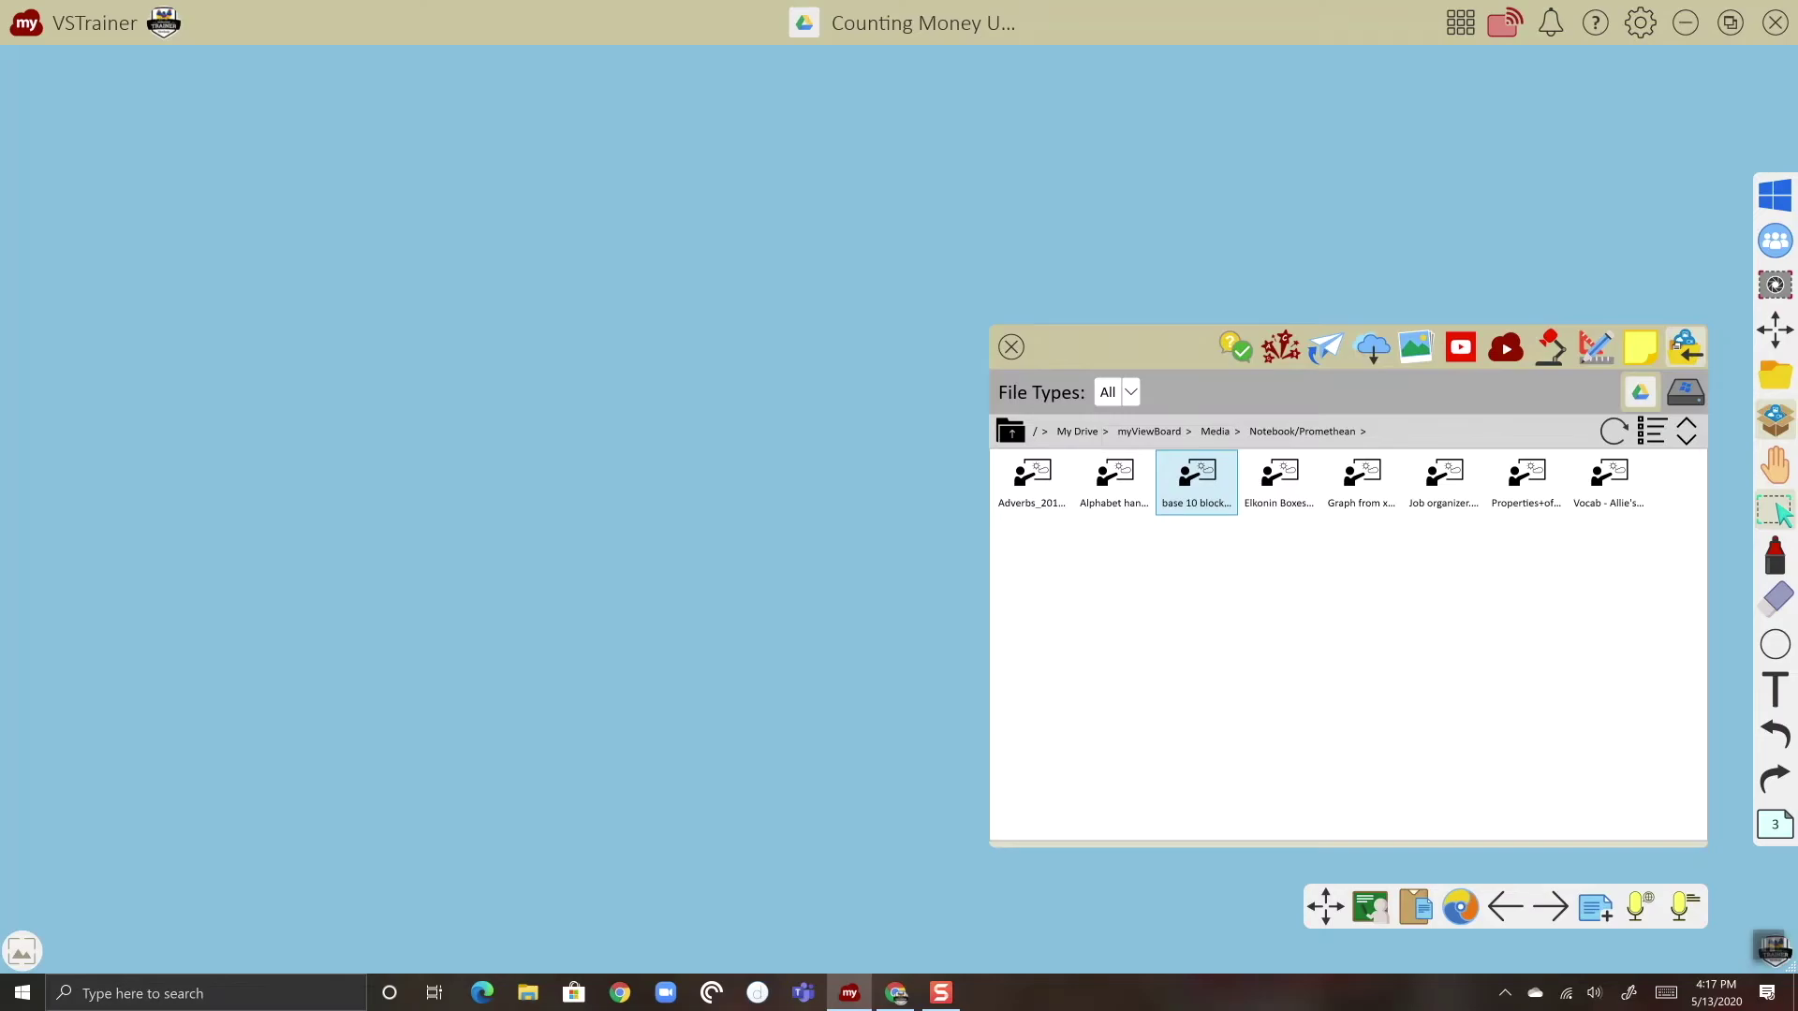
{"action": "double_click", "coordinate": [1197, 482]}
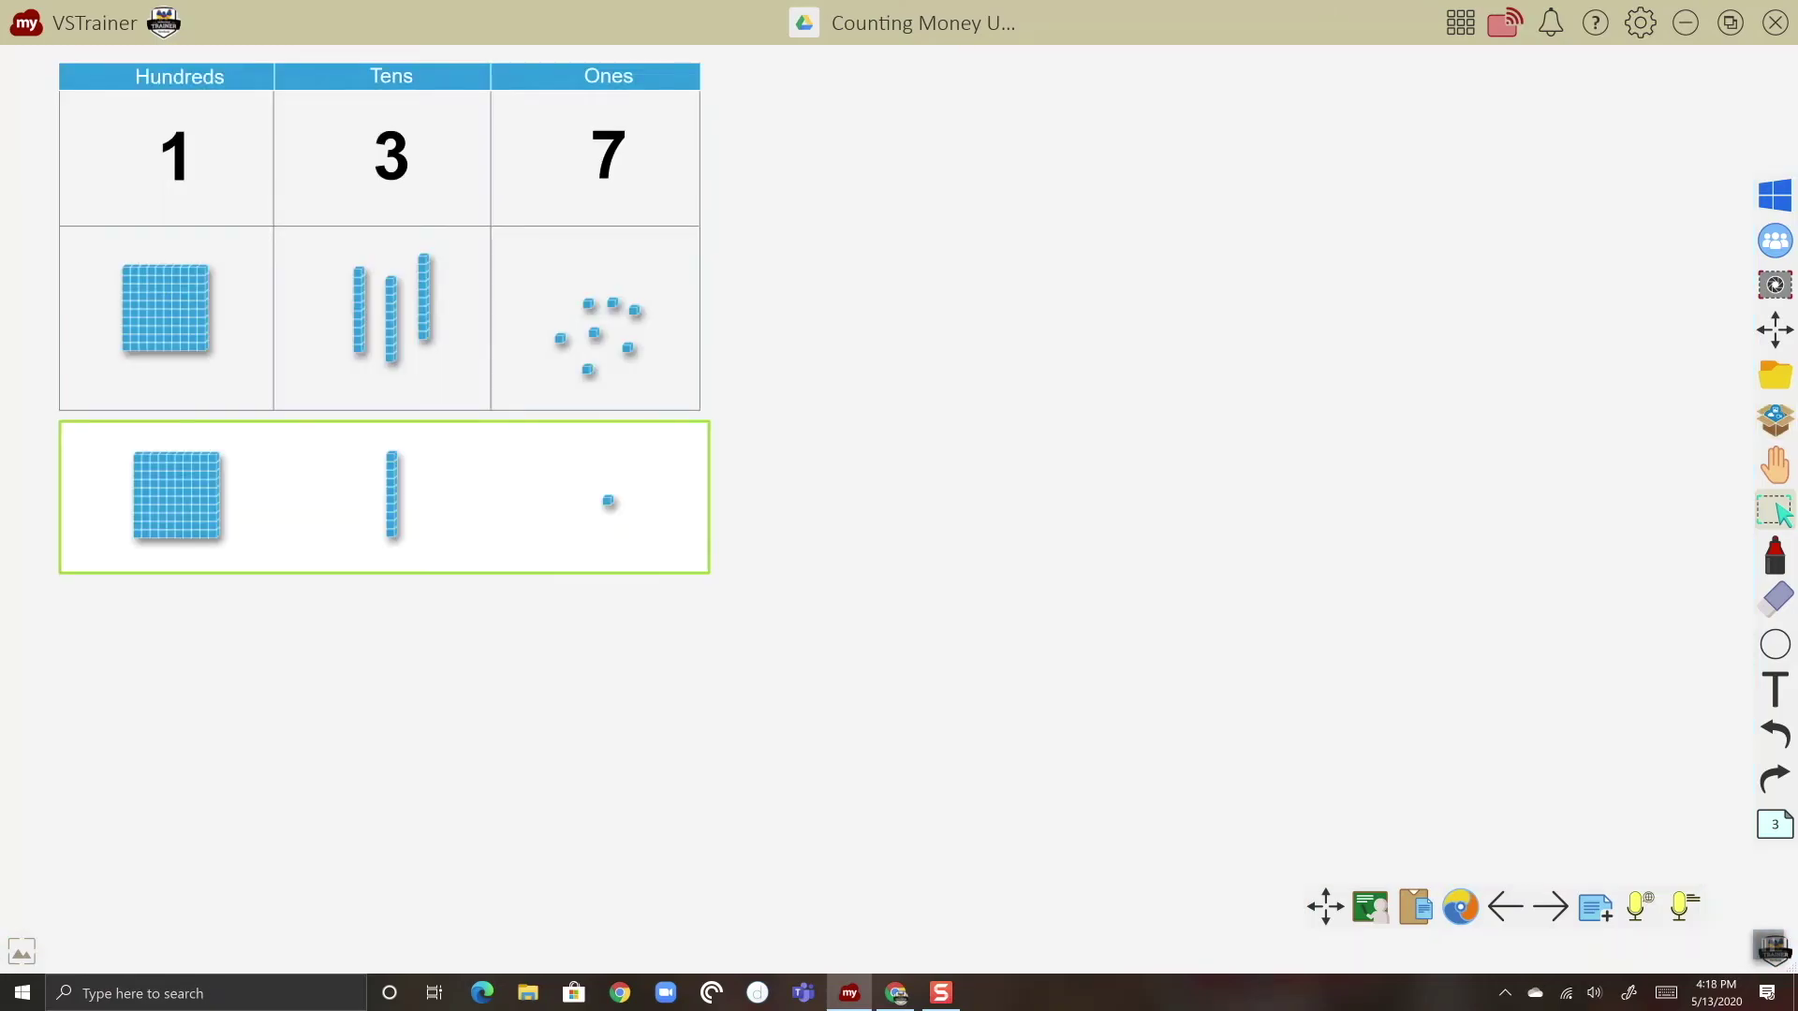
Step: Draw a long wavy red pen line through the empty space beside and below the place value chart
{"action": "left_click", "coordinate": [1774, 554]}
{"action": "mouse_move", "coordinate": [1366, 225]}
{"action": "left_mouse_down"}
{"action": "mouse_move", "coordinate": [1249, 369]}
{"action": "mouse_move", "coordinate": [1249, 749]}
{"action": "mouse_move", "coordinate": [606, 666]}
{"action": "mouse_move", "coordinate": [197, 694]}
{"action": "mouse_move", "coordinate": [169, 758]}
{"action": "left_mouse_up"}
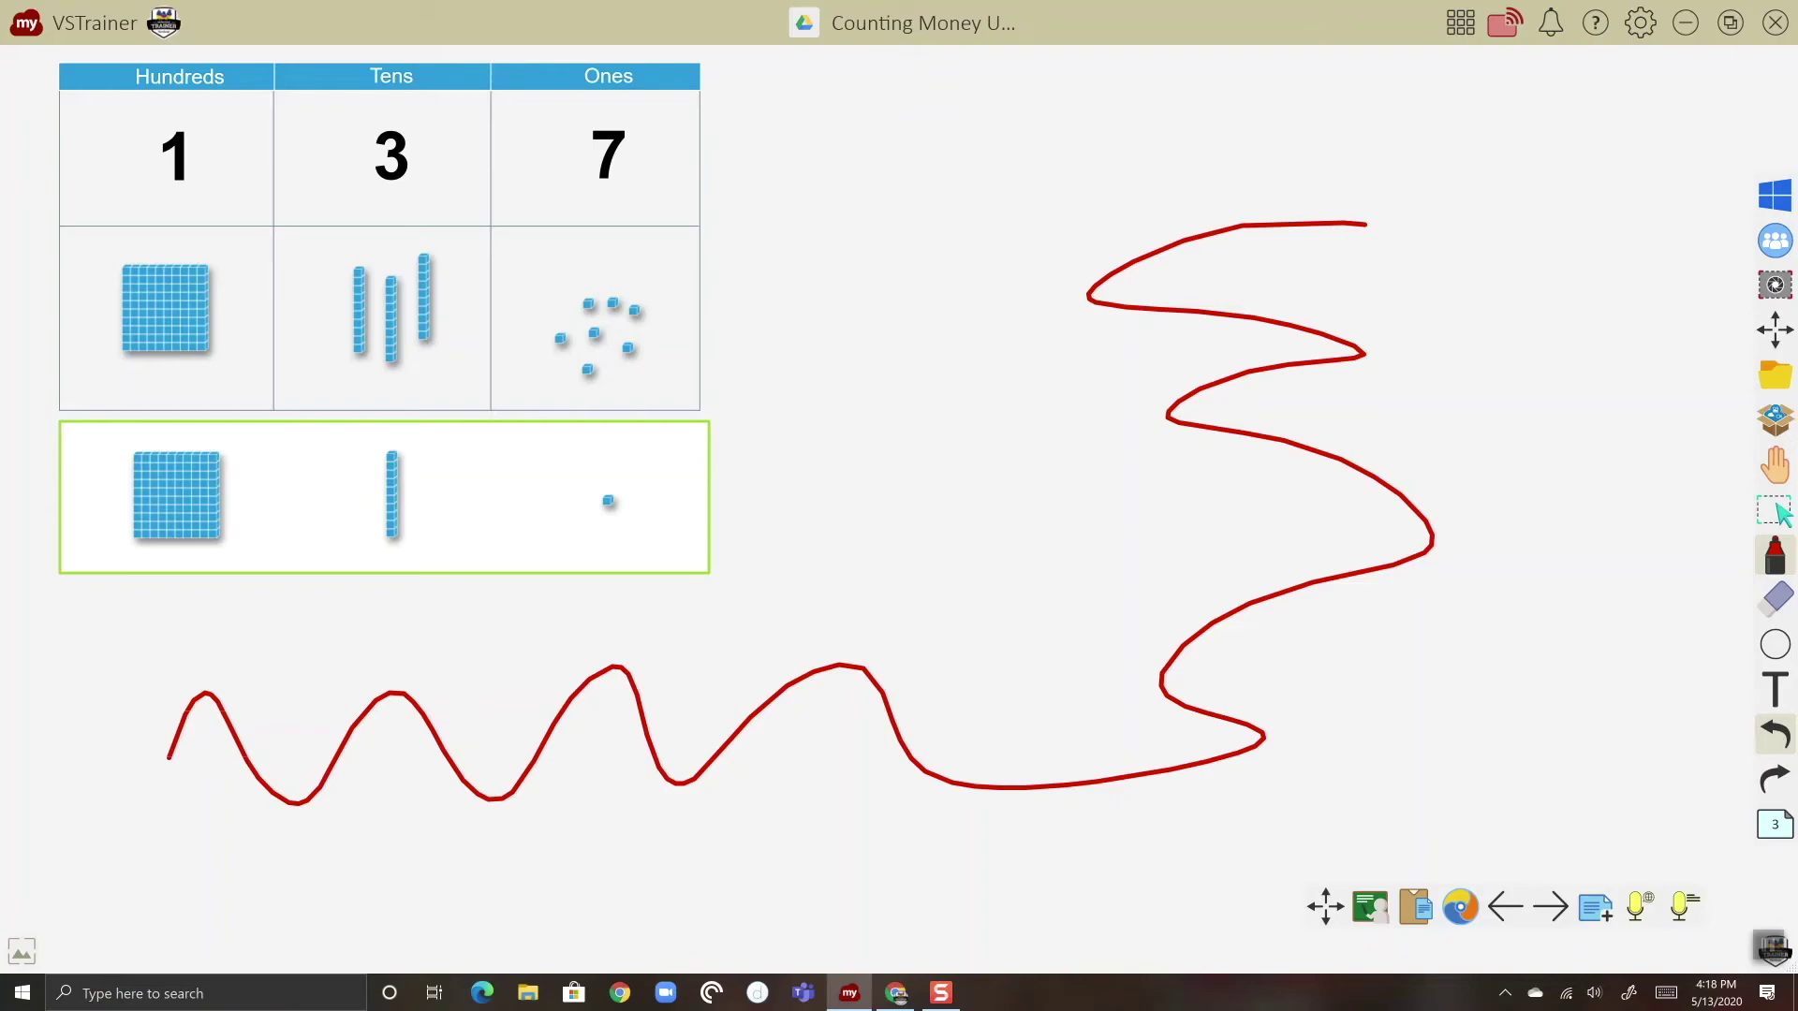
Step: Go to the Addition exercise page and place one hundreds block and one tens rod in the answer row
{"action": "key", "text": "Page_Down"}
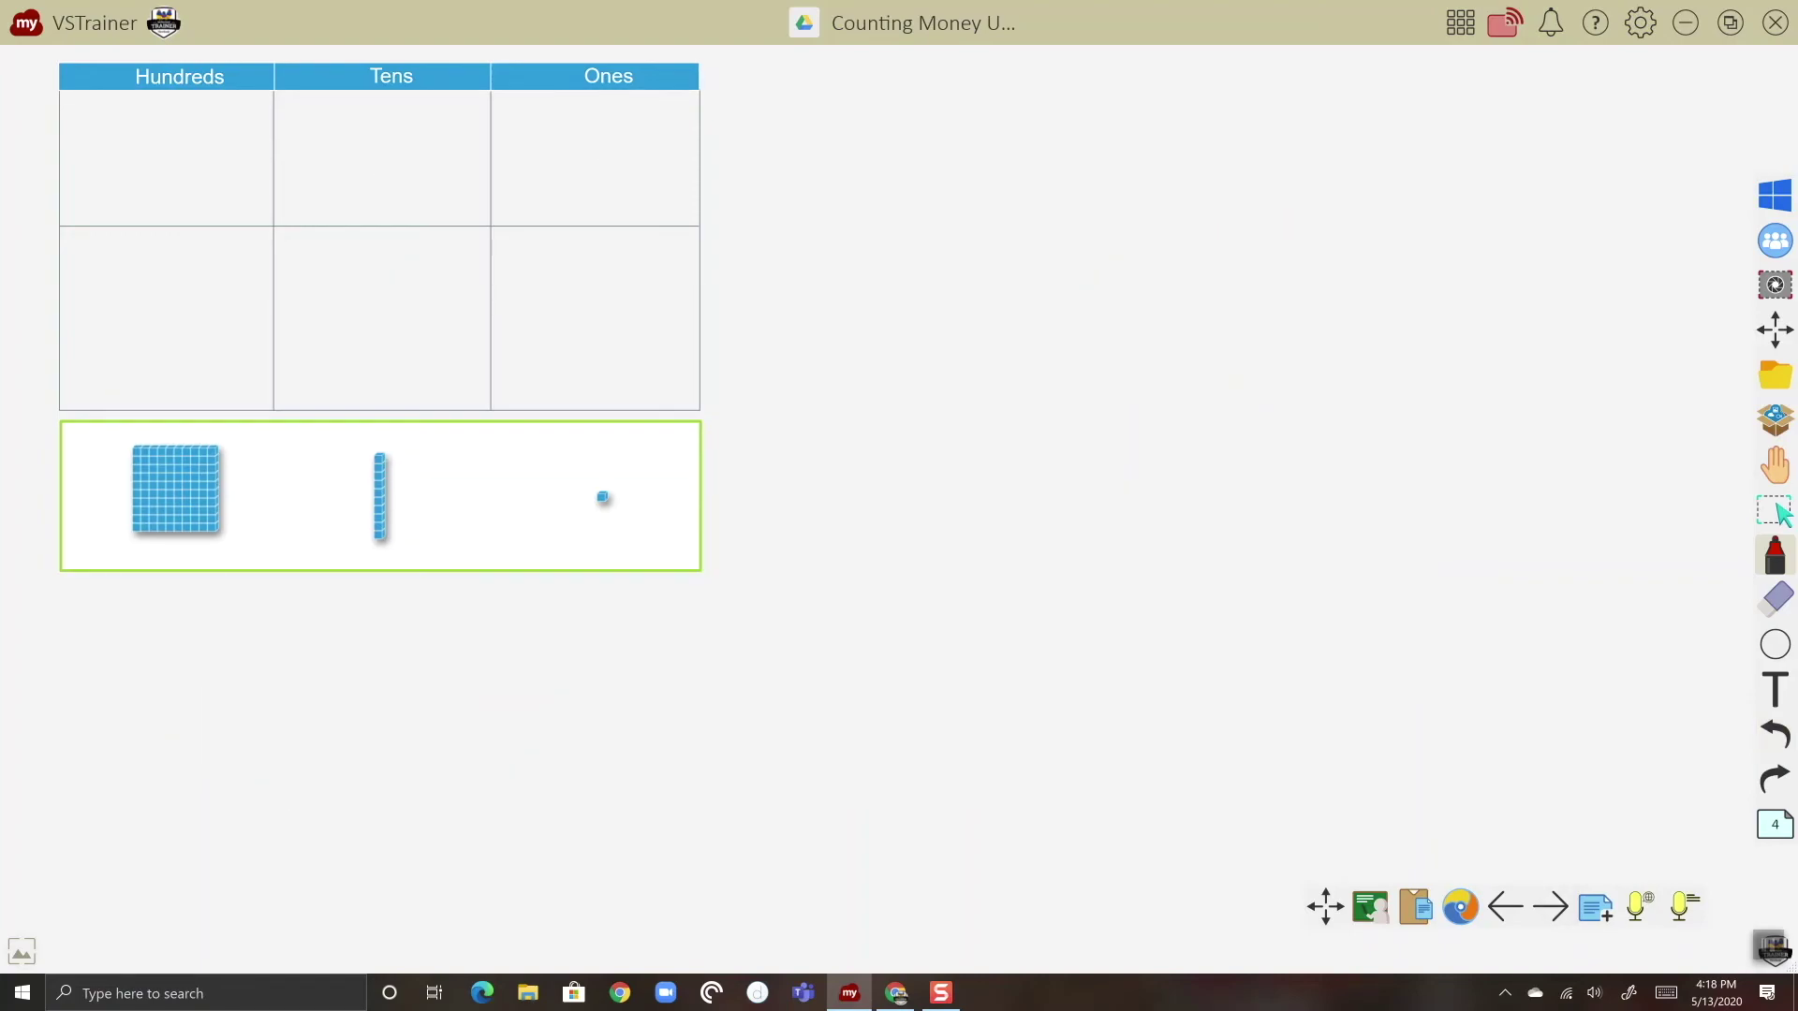
{"action": "key", "text": "Right"}
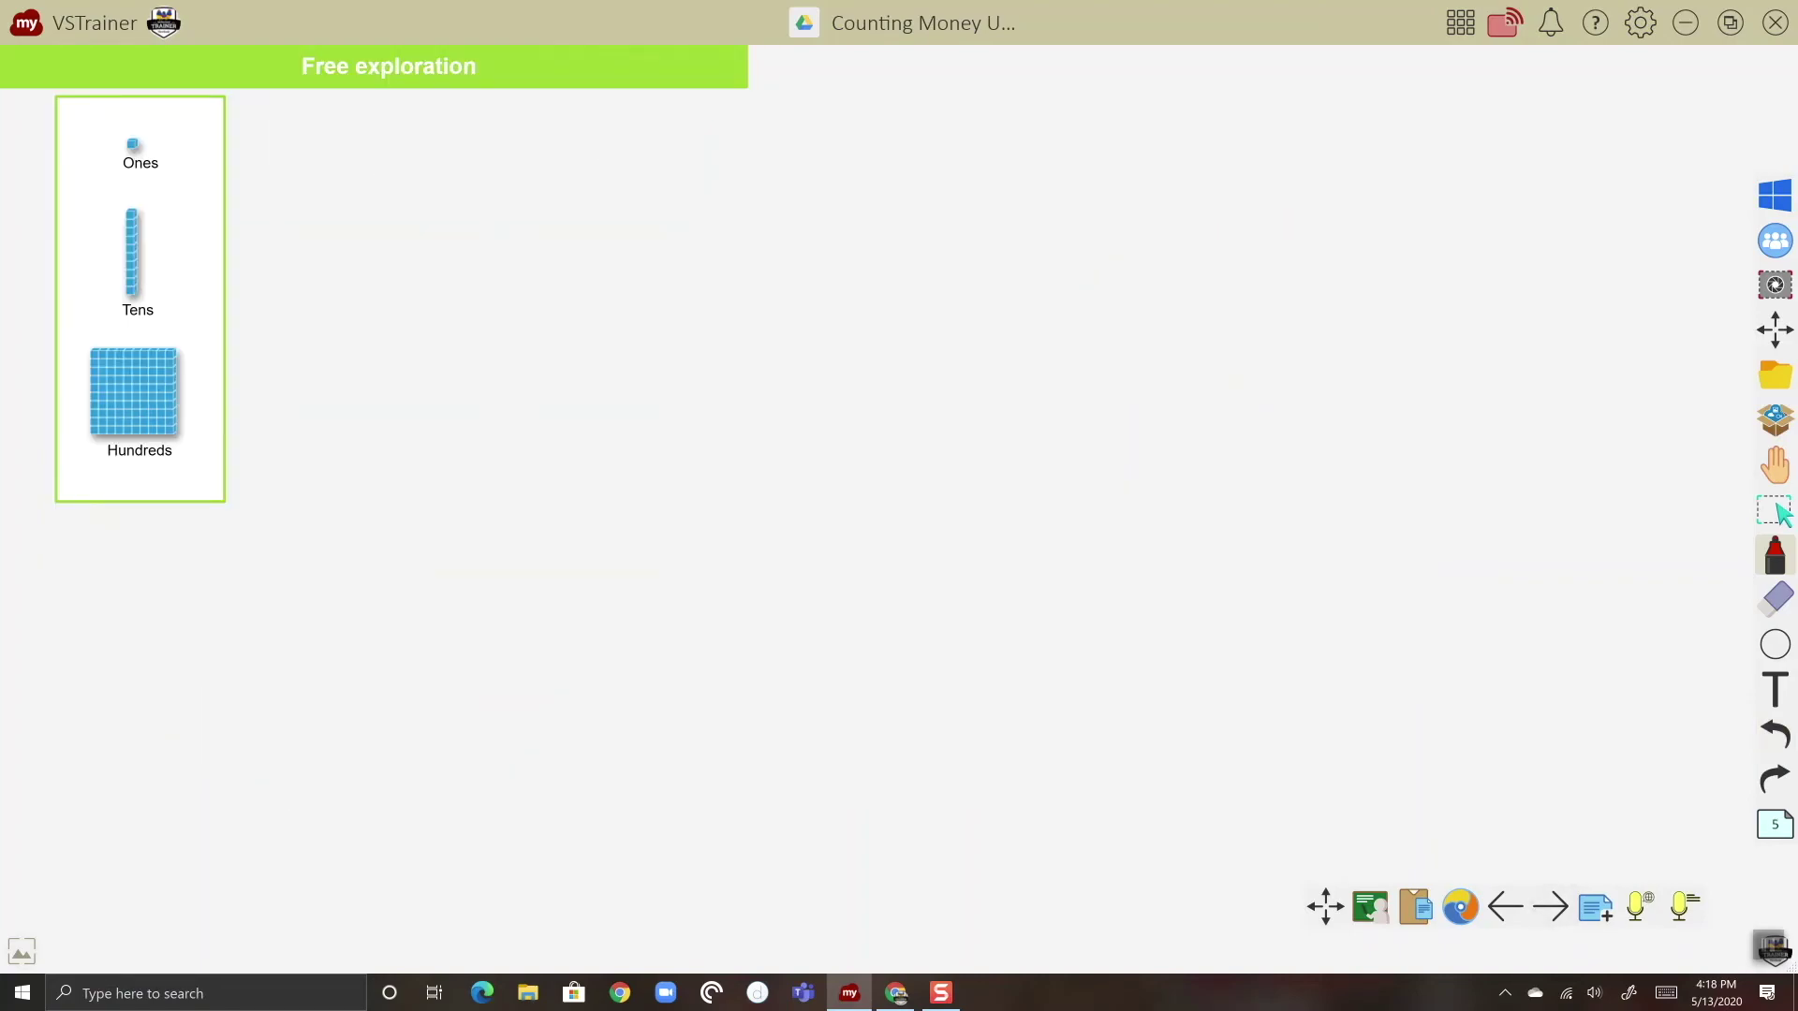
{"action": "key", "text": "Right"}
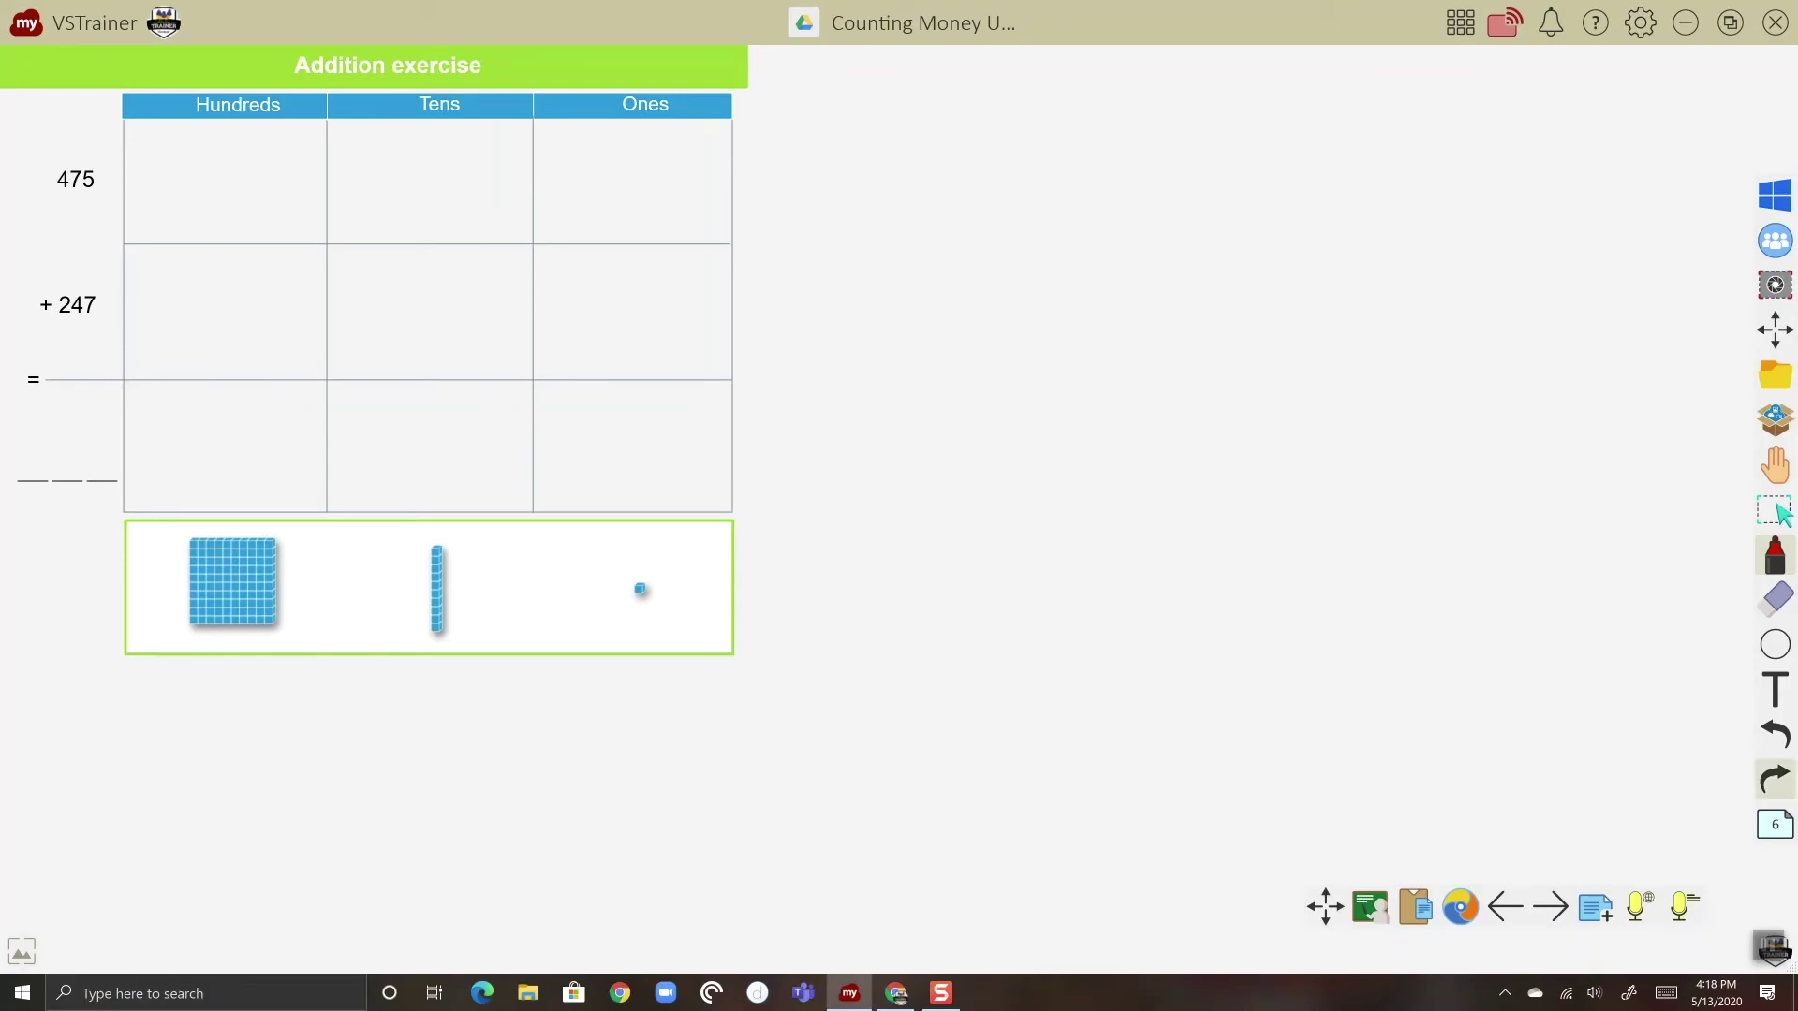
{"action": "left_click", "coordinate": [1775, 511]}
{"action": "left_click_drag", "start_coordinate": [232, 581], "coordinate": [228, 434]}
{"action": "left_click_drag", "start_coordinate": [436, 588], "coordinate": [443, 435]}
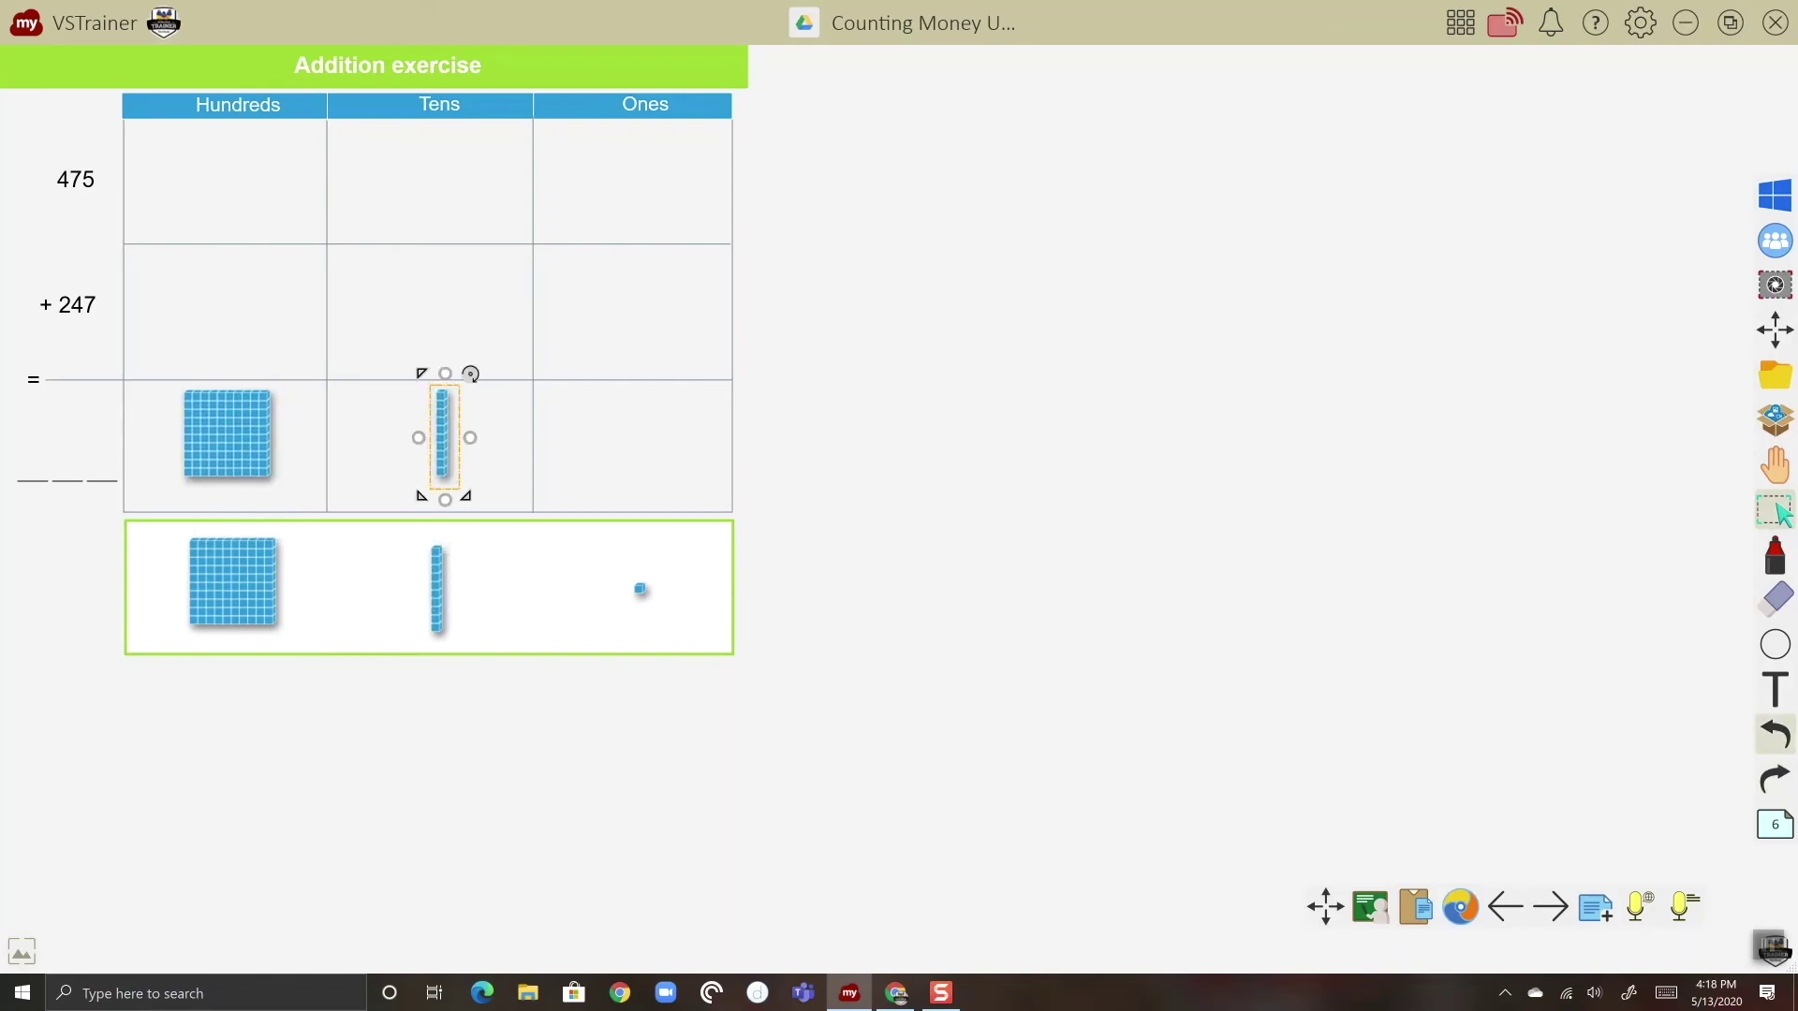
Step: Shrink the placed tens rod slightly and show the editing options of the "+ 247" text
{"action": "mouse_move", "coordinate": [467, 497]}
{"action": "left_mouse_down"}
{"action": "mouse_move", "coordinate": [486, 511]}
{"action": "mouse_move", "coordinate": [466, 492]}
{"action": "left_mouse_up"}
{"action": "left_click", "coordinate": [77, 305]}
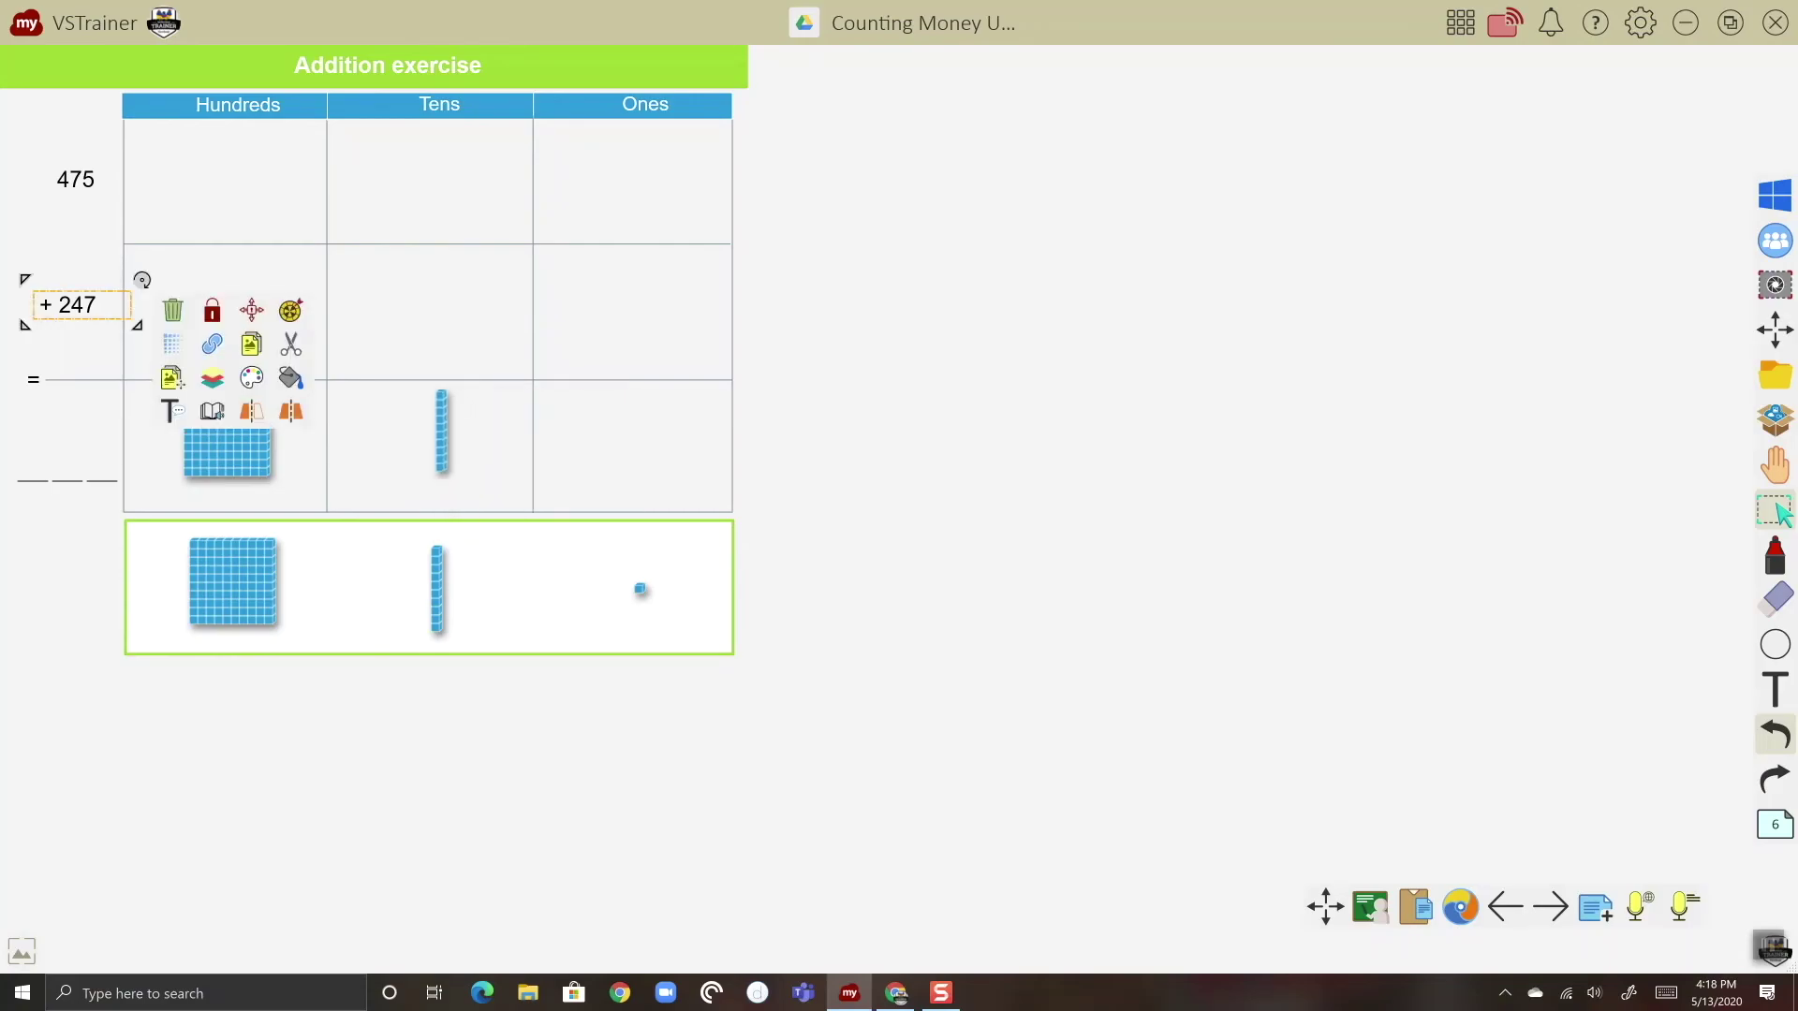
{"action": "key", "text": "Escape"}
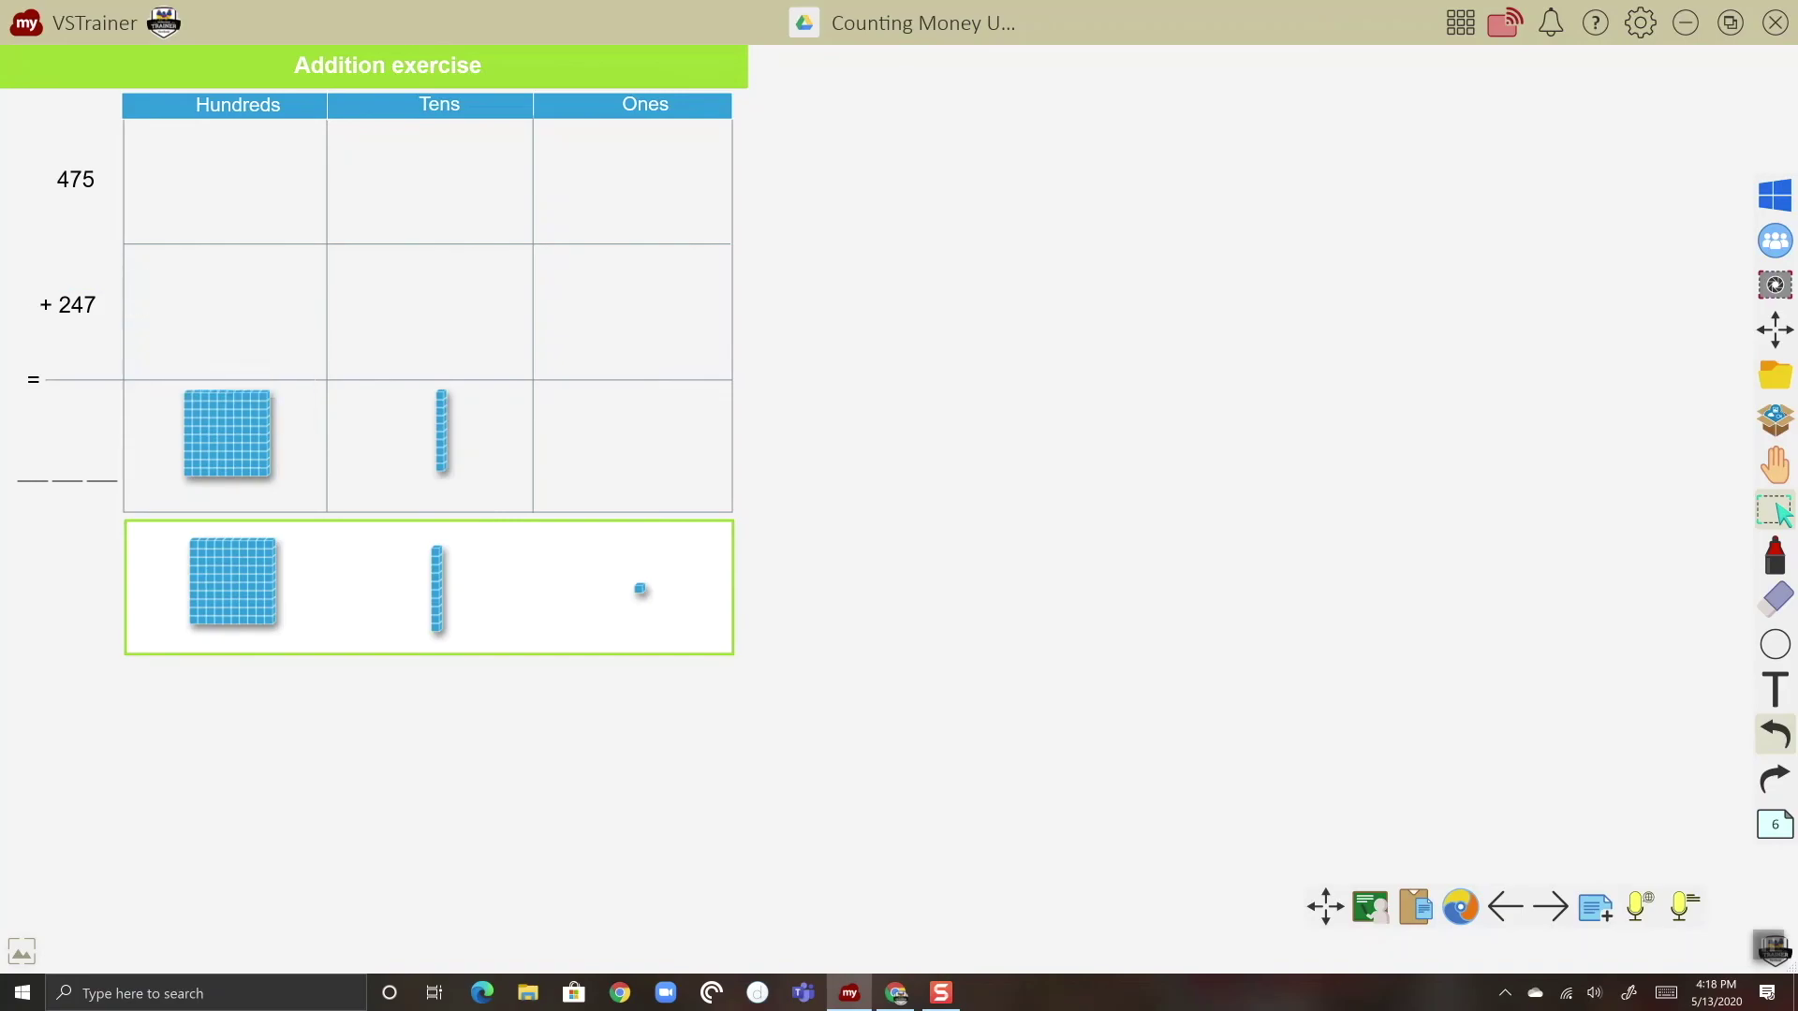